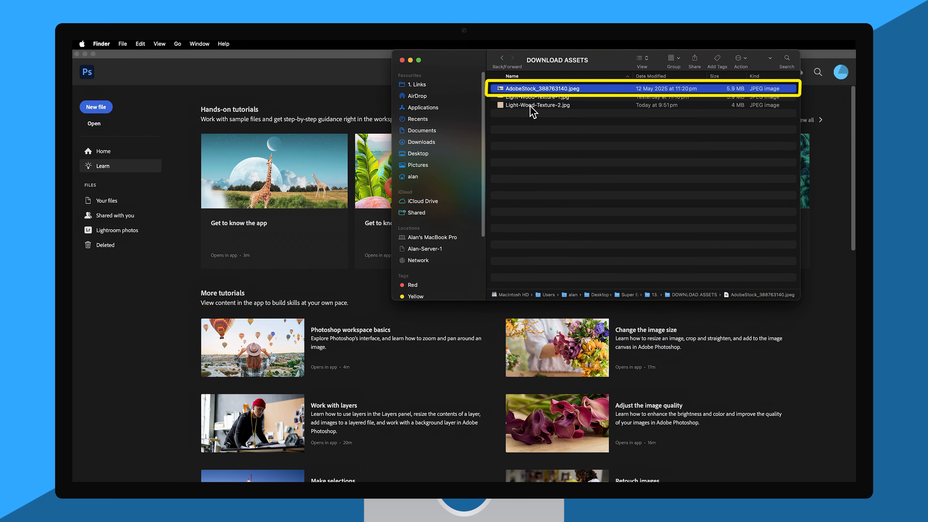
- Open AdobeStock_388763140.jpeg in Photoshop and save it to Downloads as Desk Project in Photoshop format
drag(533, 90, 175, 295)
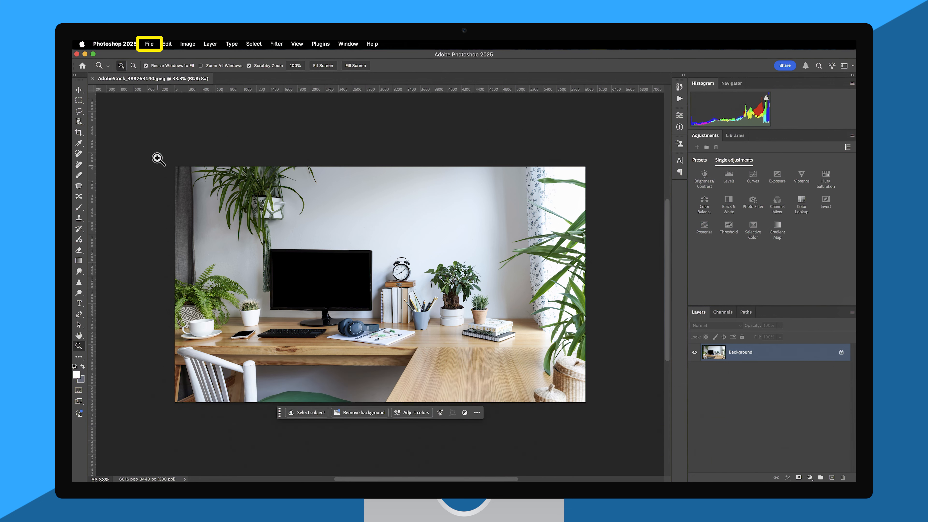
click(146, 49)
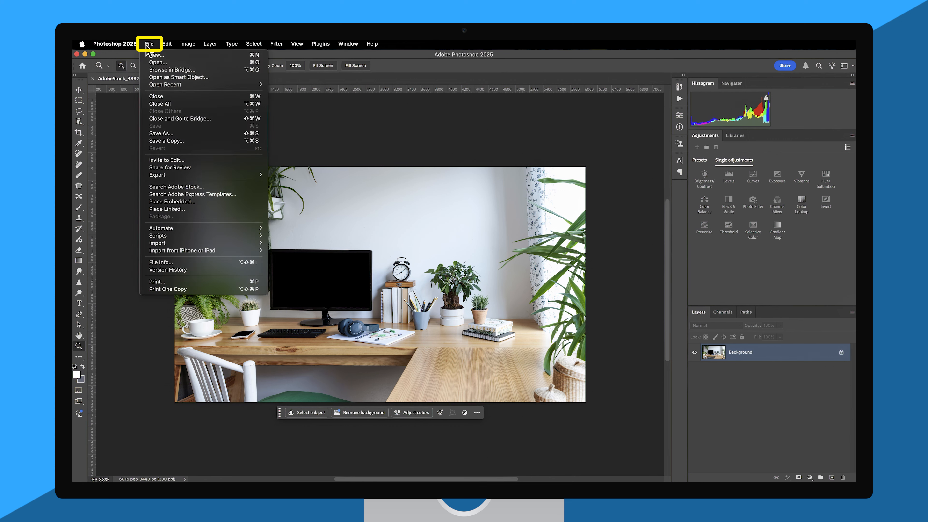
click(167, 133)
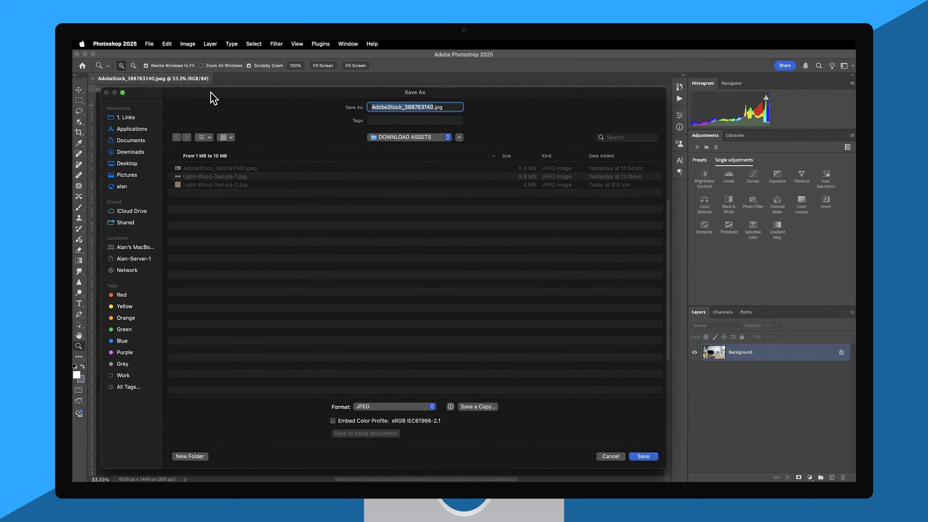
text(Desk Project)
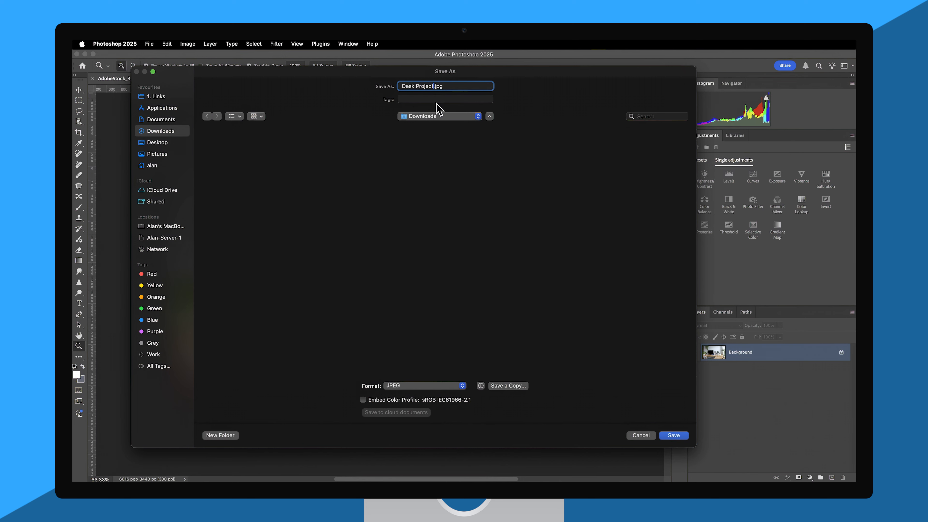
click(418, 386)
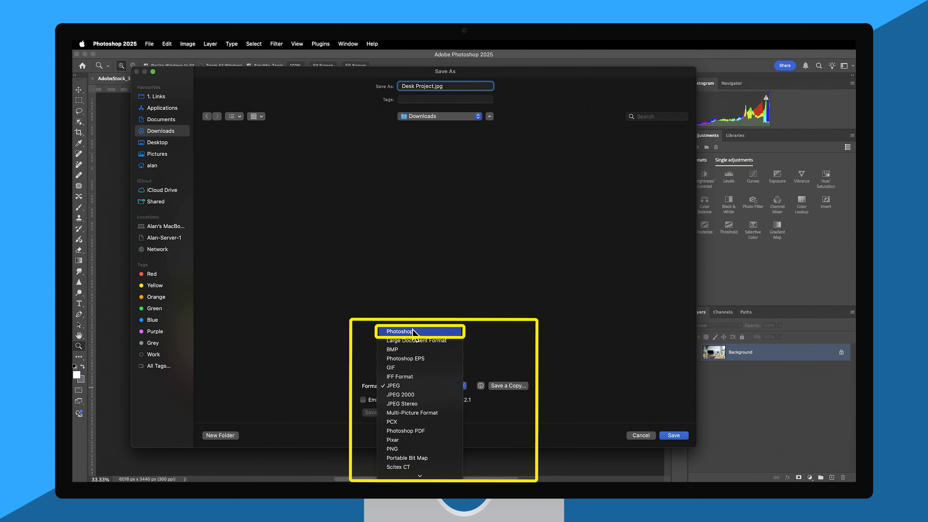
click(413, 332)
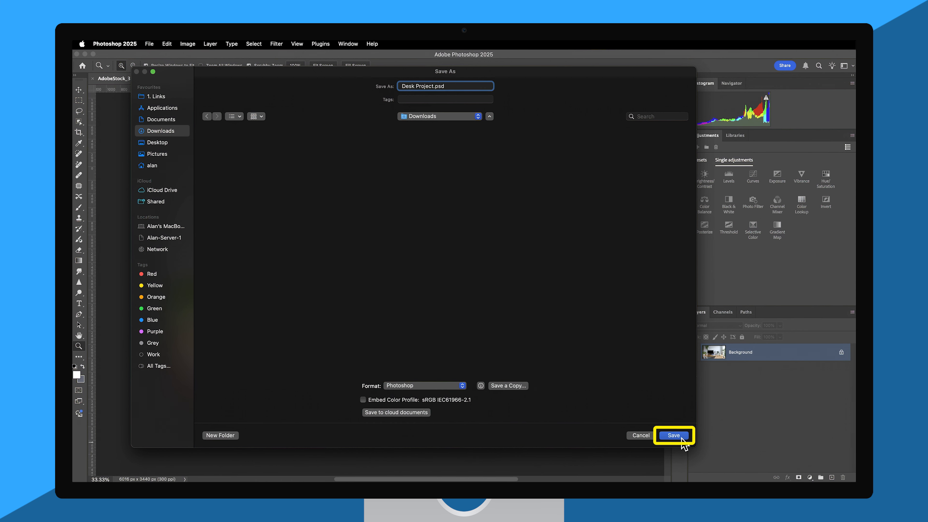
click(674, 435)
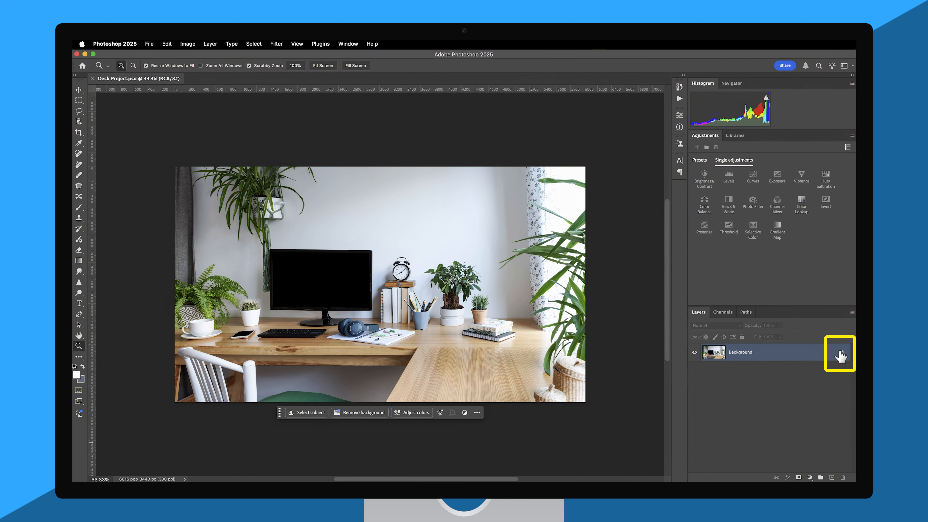
- Unlock the Background layer and duplicate it
click(841, 353)
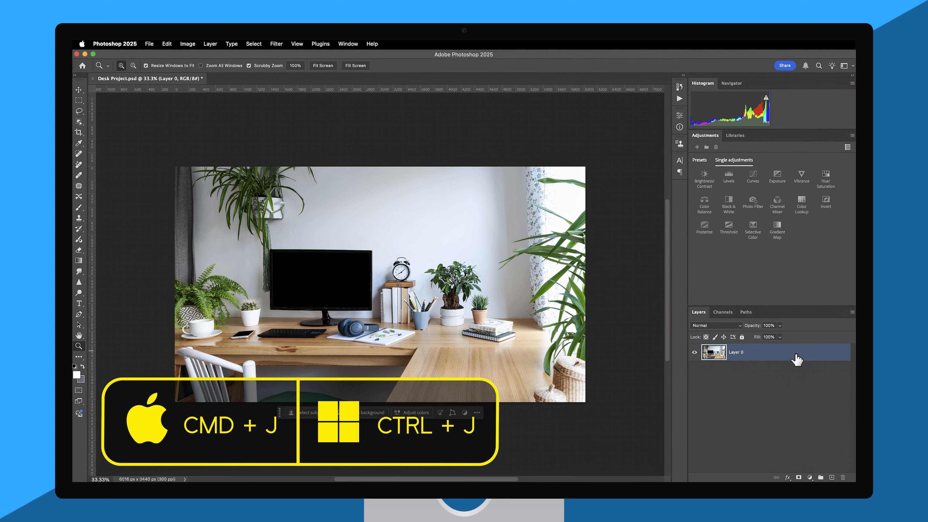
key(super+j)
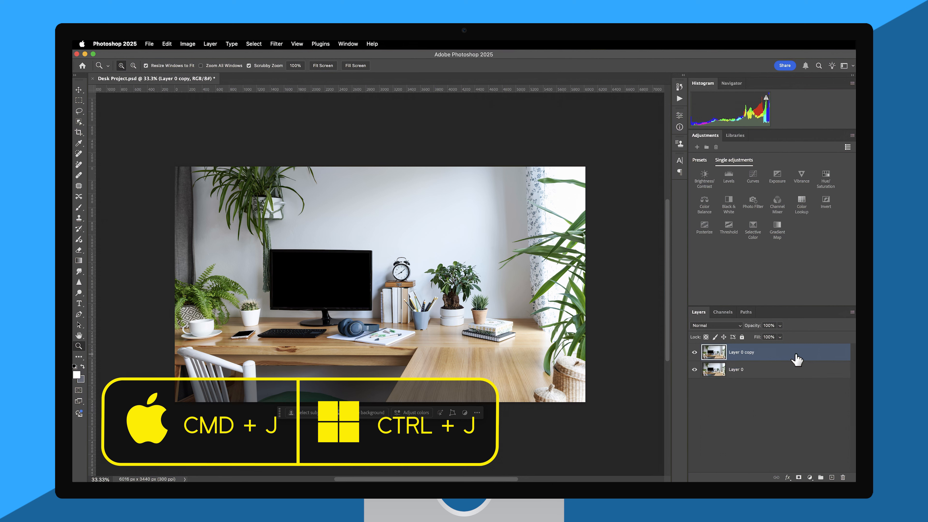
- Rename the lower layer Backup Copy and the upper layer Main Copy
double_click(737, 369)
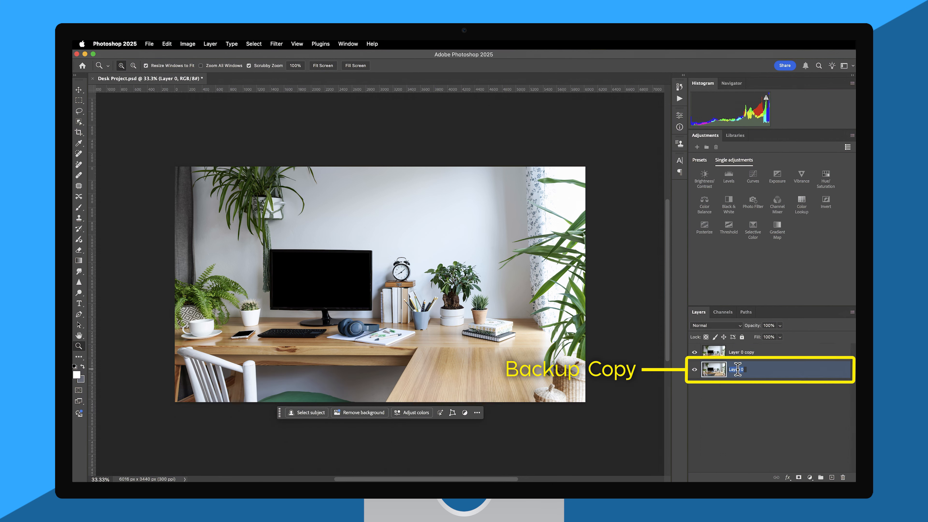
text(Backup Copy)
key(Return)
double_click(741, 352)
text(Main Co)
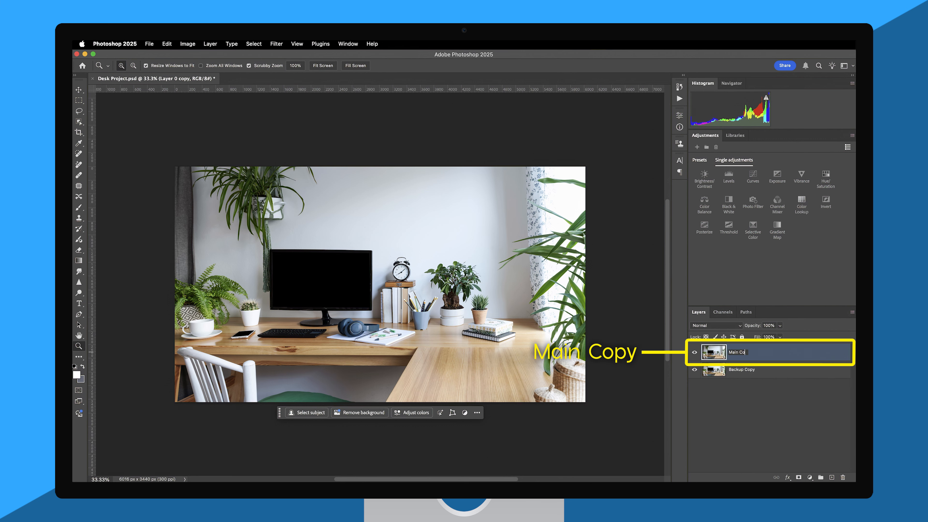
text(py)
key(Return)
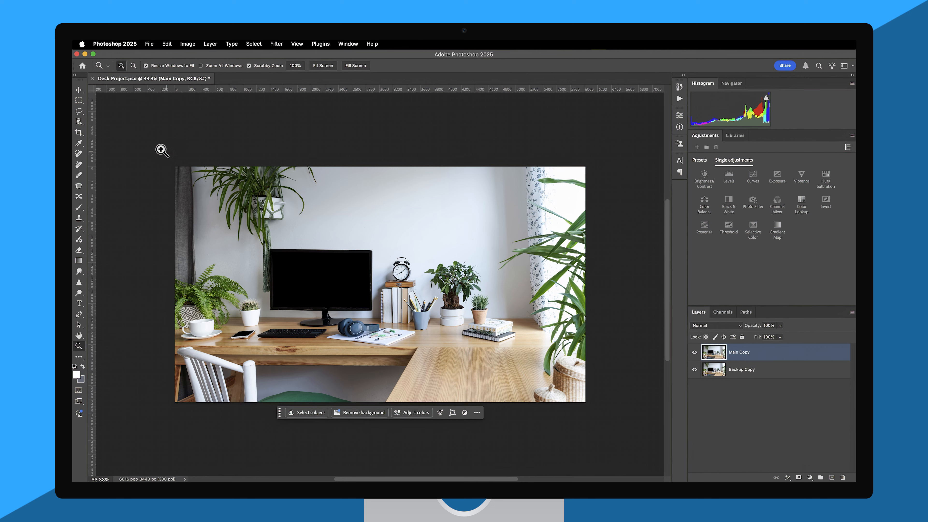
- Select the coffee cup and its saucer on Main Copy with the Object Selection tool and copy them to a new layer
click(79, 119)
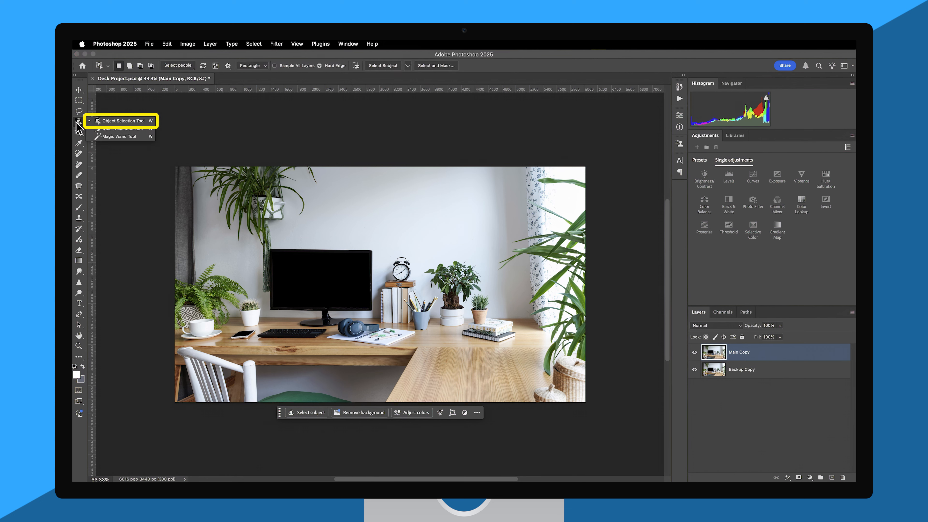
click(99, 122)
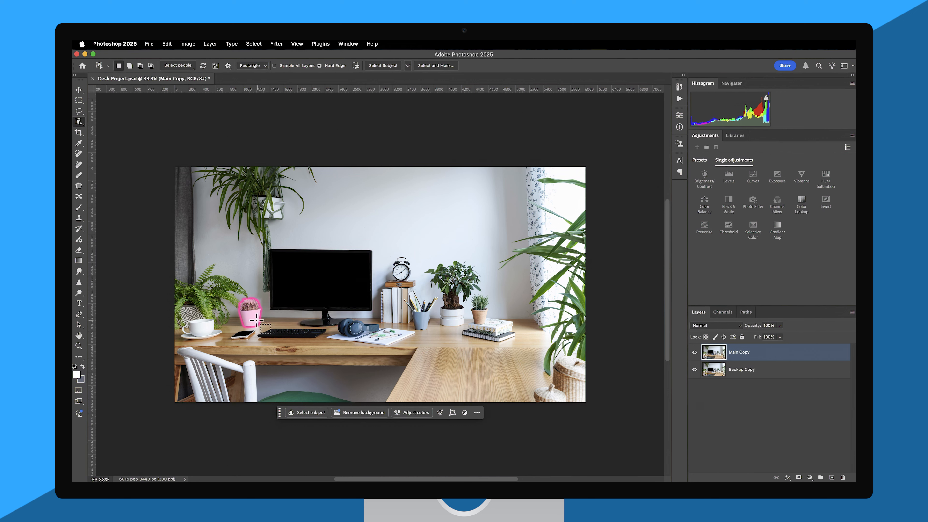
click(206, 326)
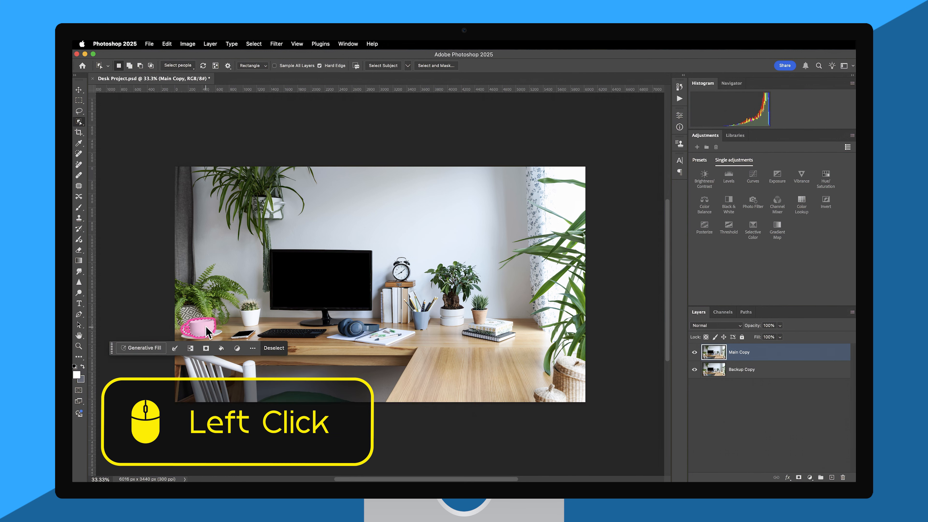
key(shift)
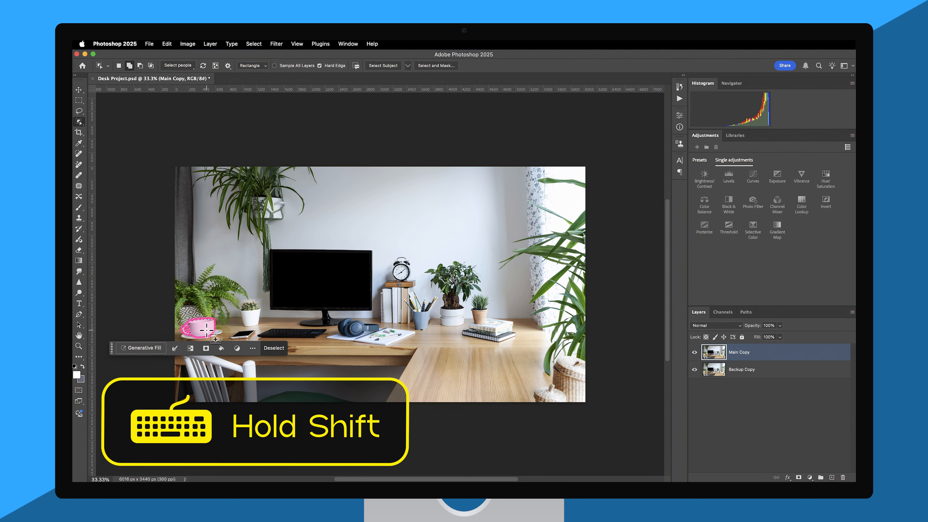
shift+click(213, 334)
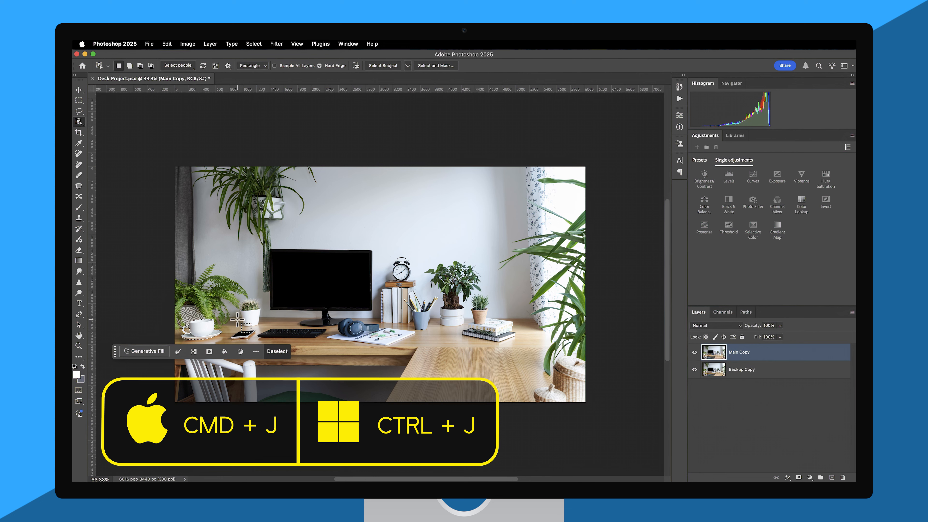
key(super+j)
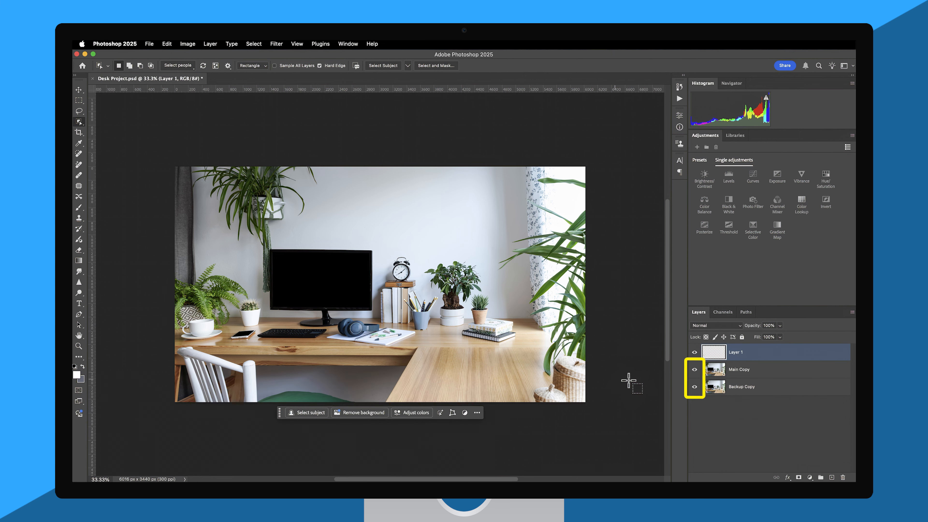
- Hide the Main Copy and Backup Copy layers to check the isolated cup and saucer, and show both layers again
click(694, 369)
click(694, 386)
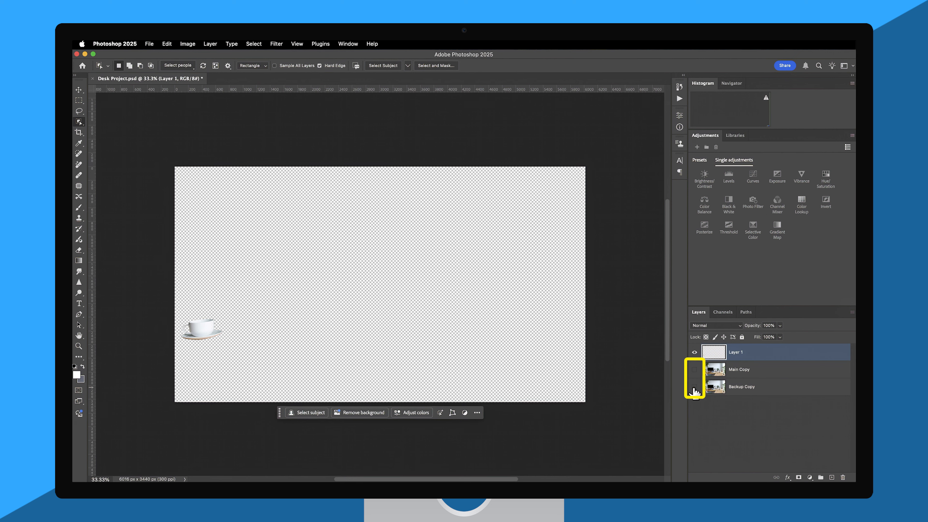
click(694, 386)
click(694, 370)
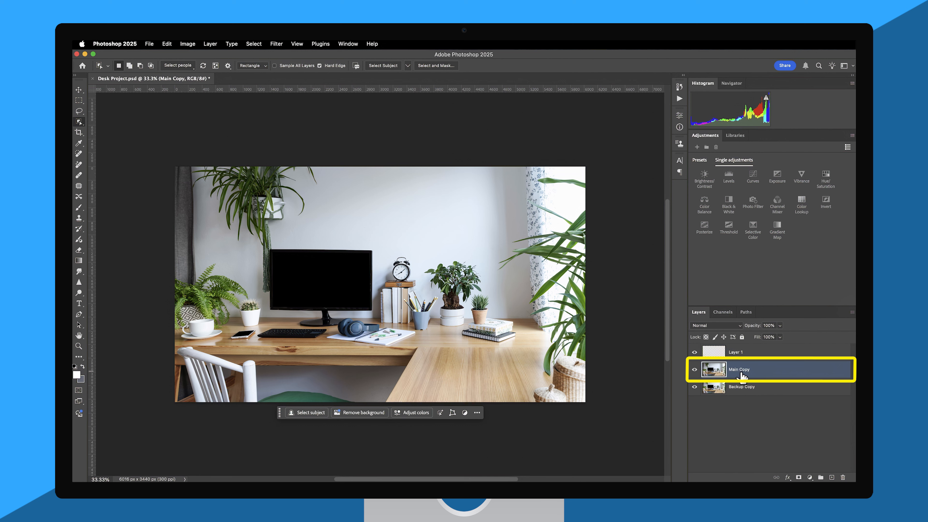
- Add a new layer above Main Copy, filled with black using the Paint Bucket and set to 50% opacity
click(833, 477)
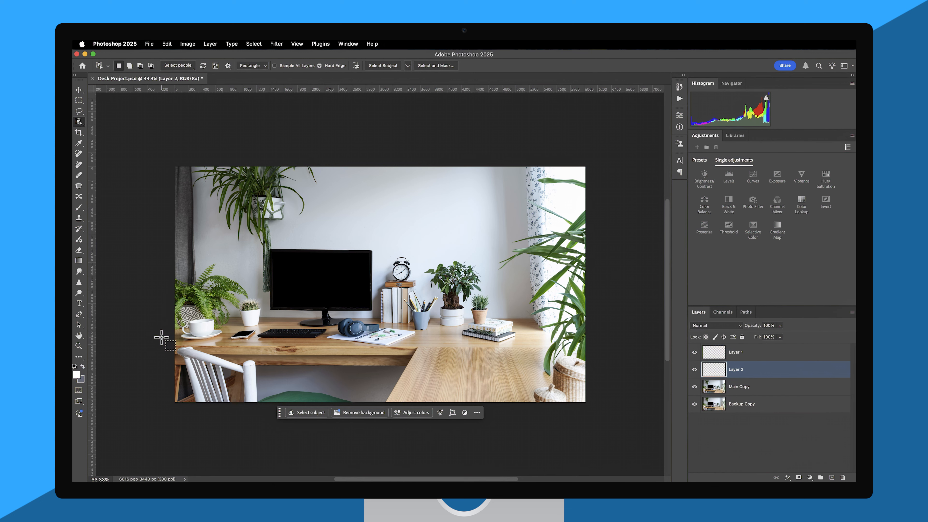
key(g)
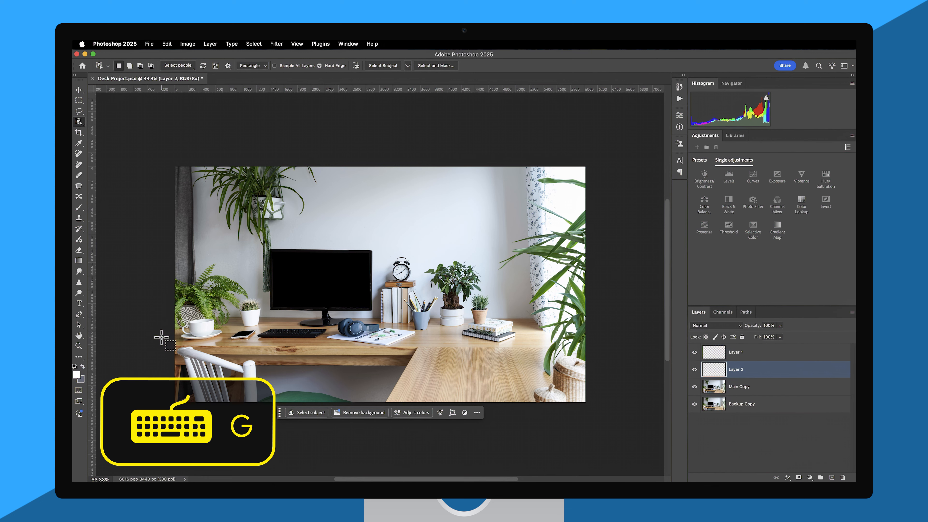
key(g)
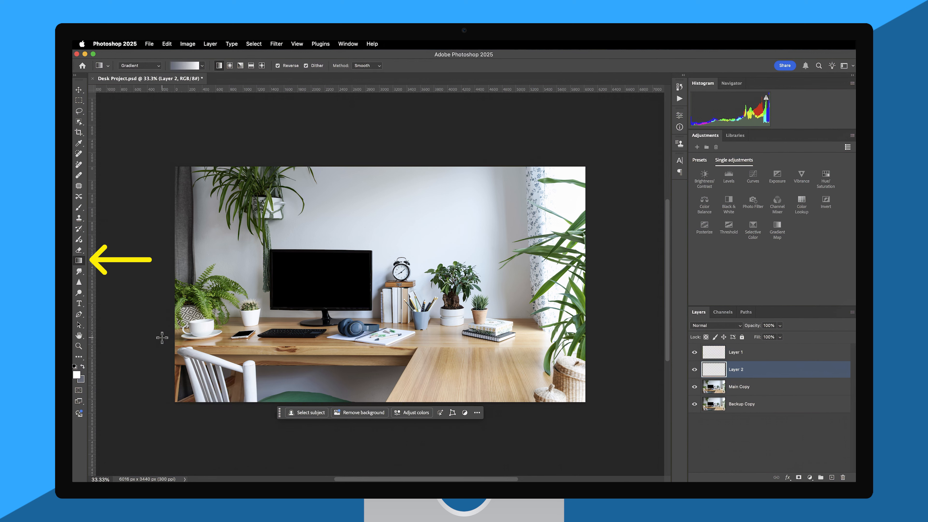
click(79, 357)
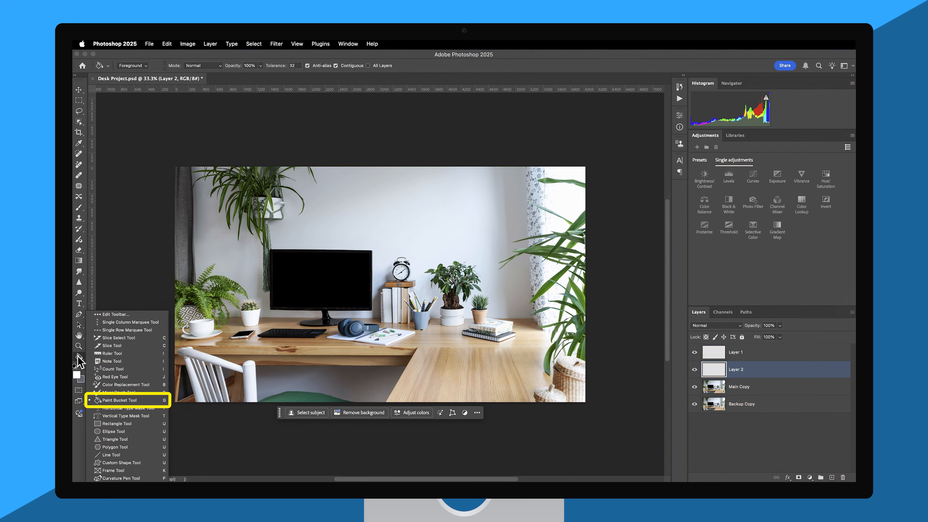
click(120, 401)
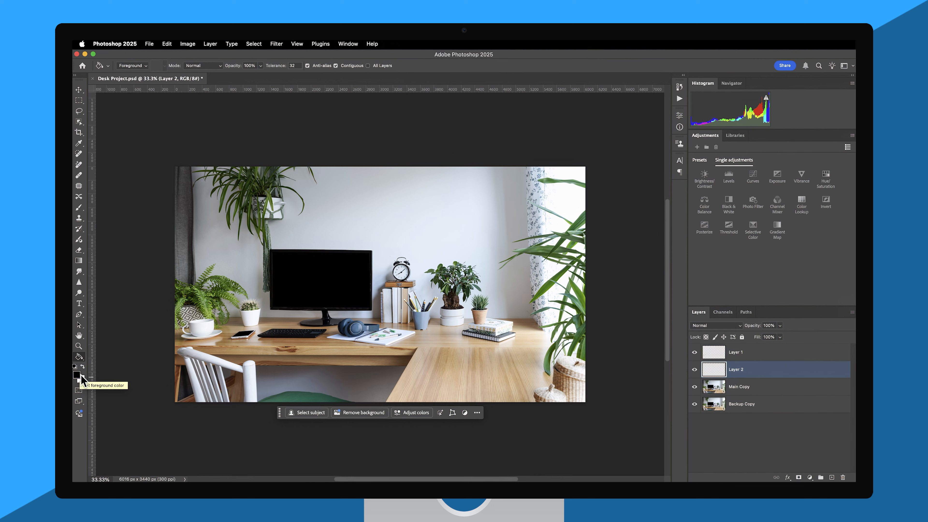
click(382, 280)
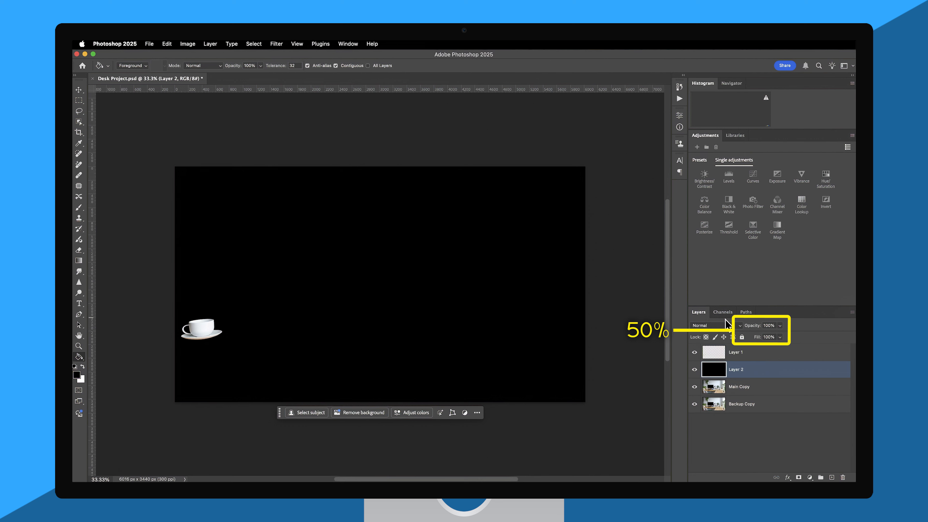
click(779, 325)
drag(770, 333, 760, 335)
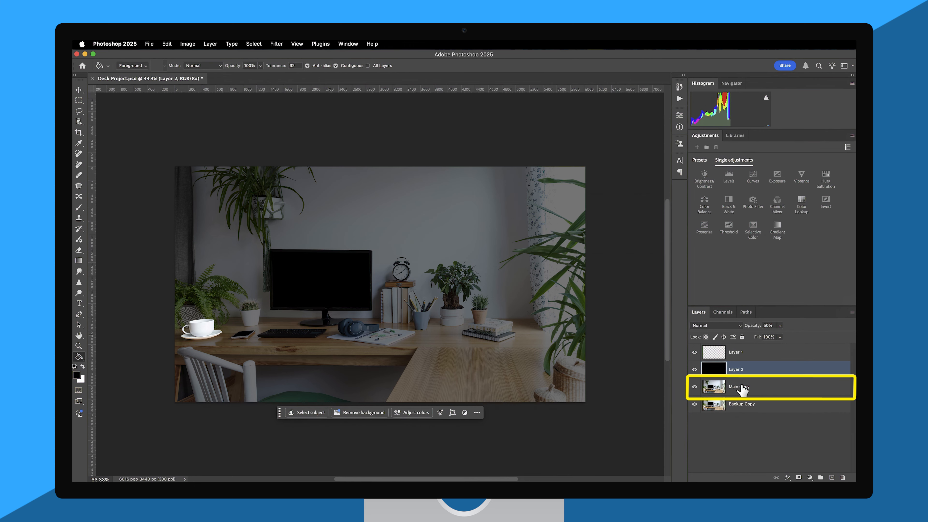
- Copy the phone from Main Copy to its own layer using Object Selection, and move that layer above the black Layer 2
click(741, 387)
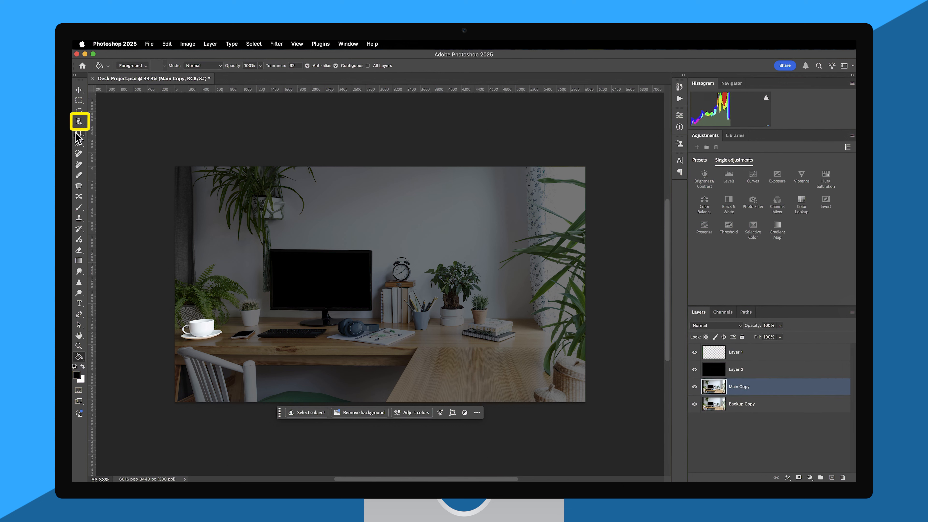
click(78, 122)
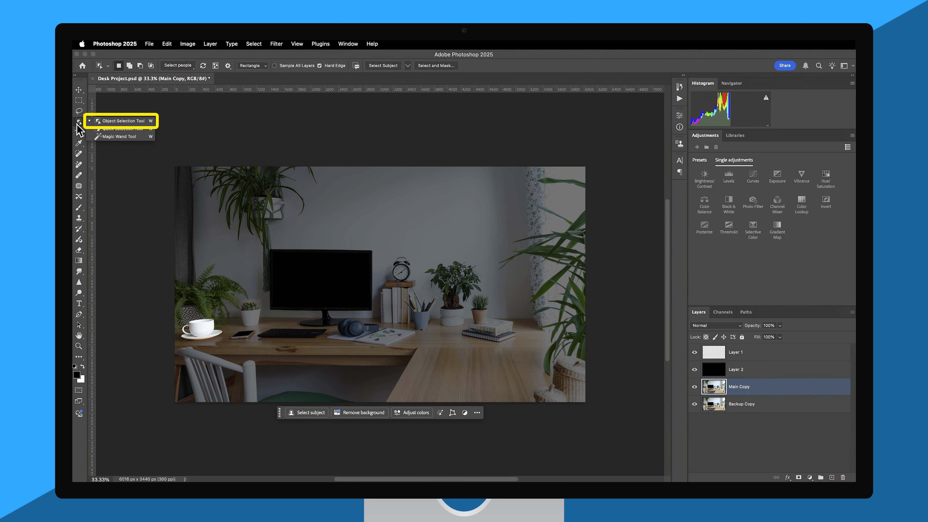
click(112, 121)
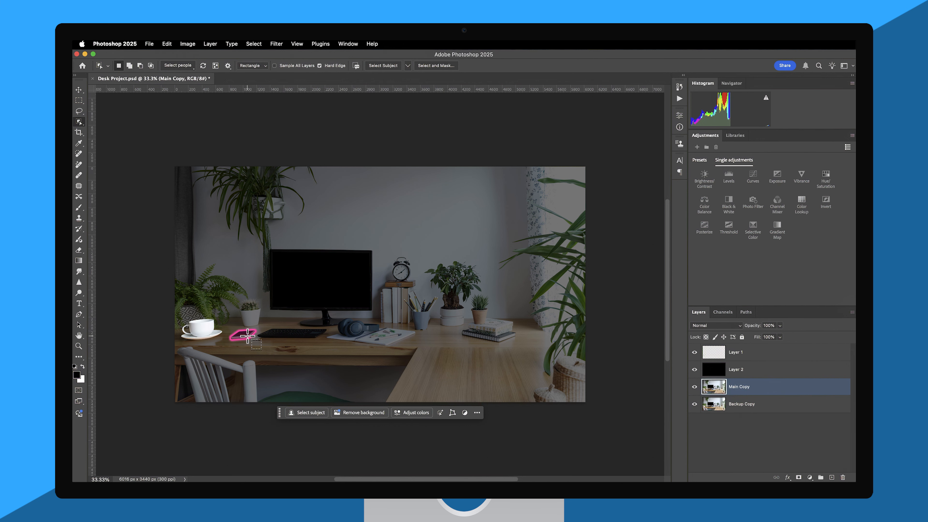
click(248, 336)
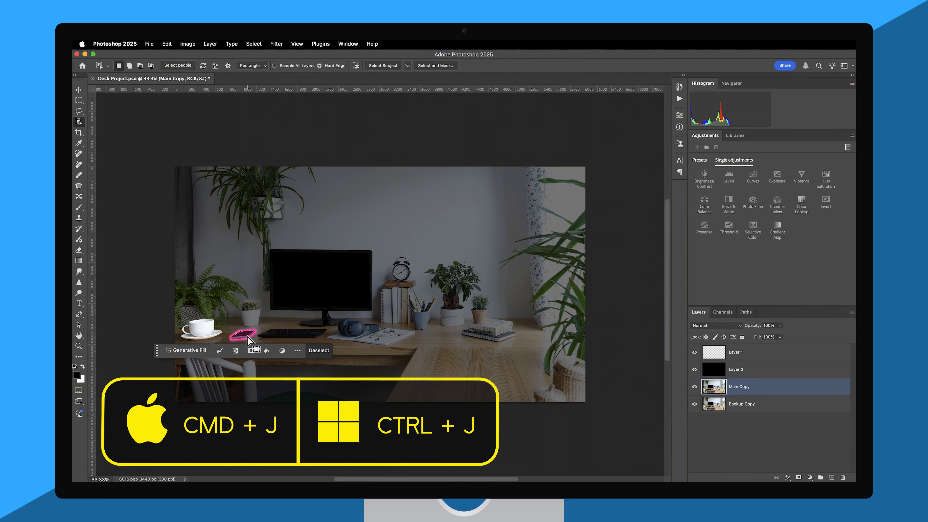
key(super+j)
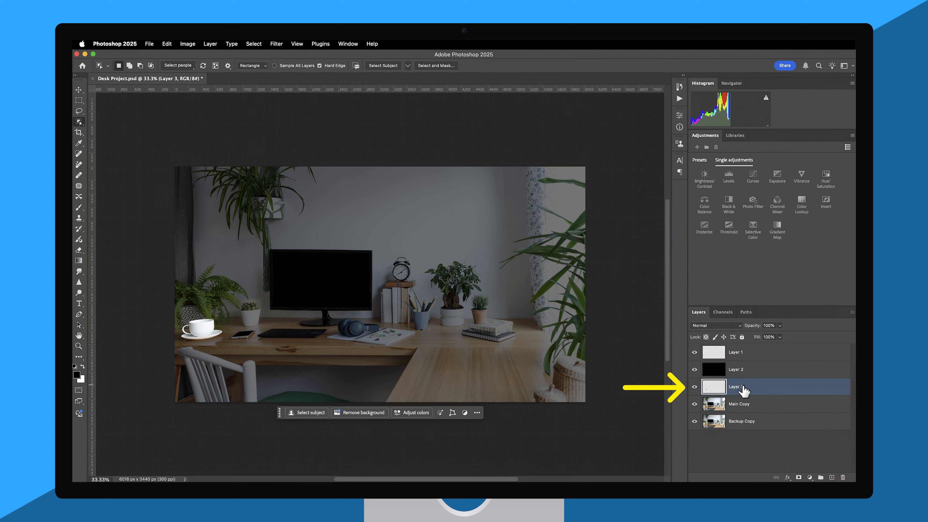
drag(743, 390, 741, 370)
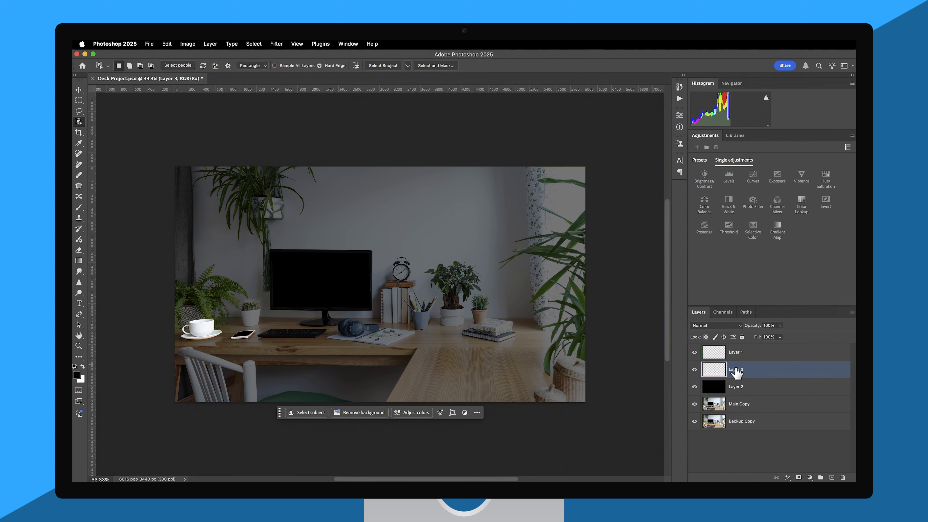
- Select the keyboard, monitor, headphones and notebook on Main Copy with Object Selection, copy them to one new layer, and move it above Layer 2
click(744, 405)
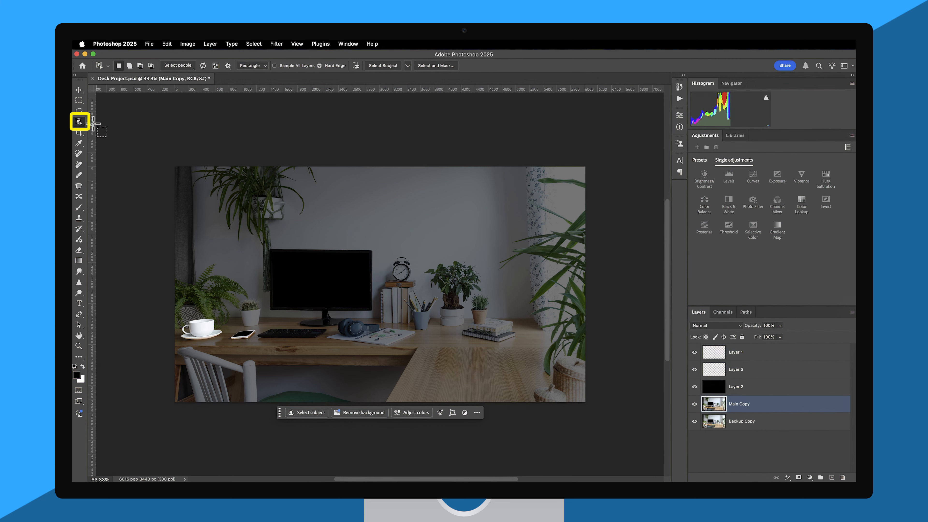
right_click(81, 121)
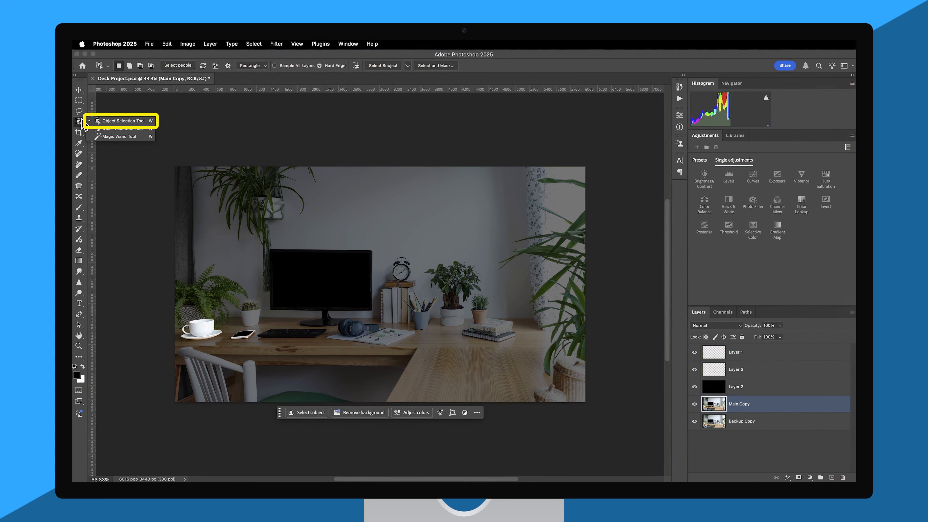
click(102, 122)
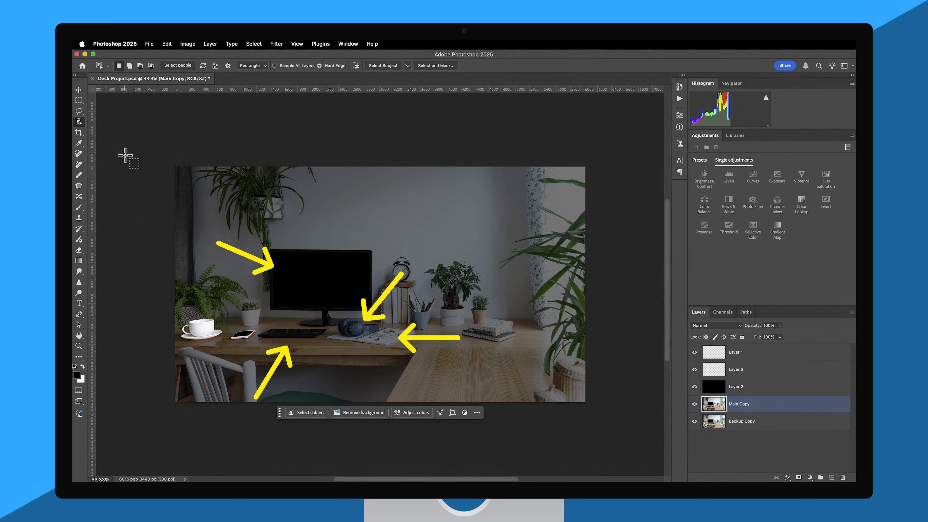
click(311, 335)
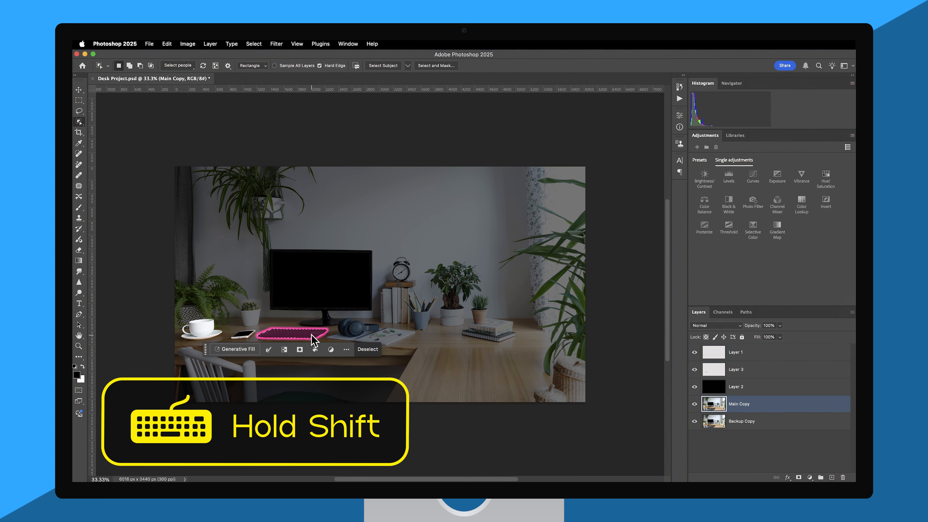
key(shift)
shift+click(322, 290)
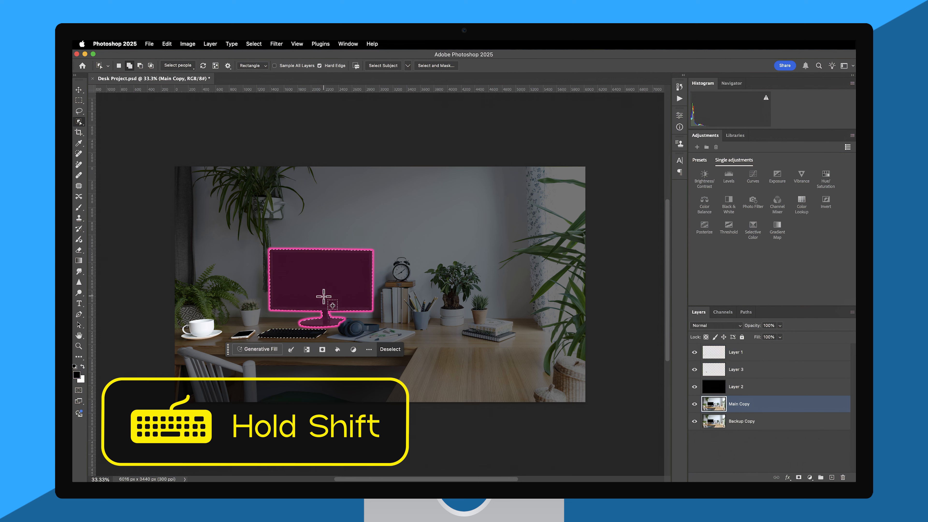
shift+click(356, 333)
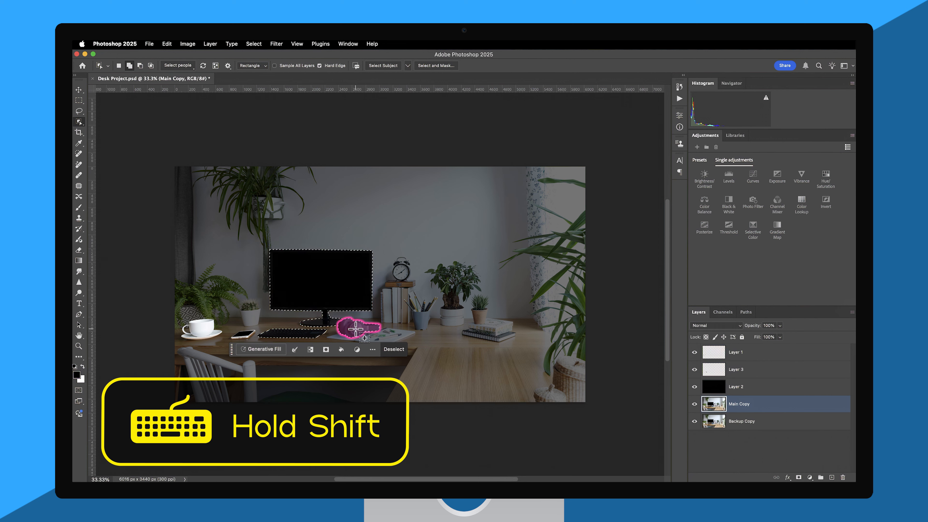
shift+click(378, 335)
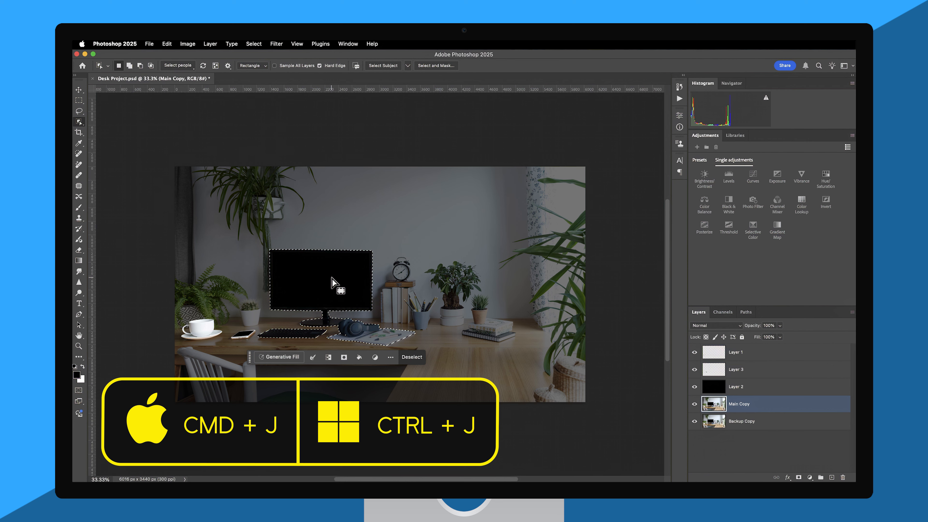
key(super+j)
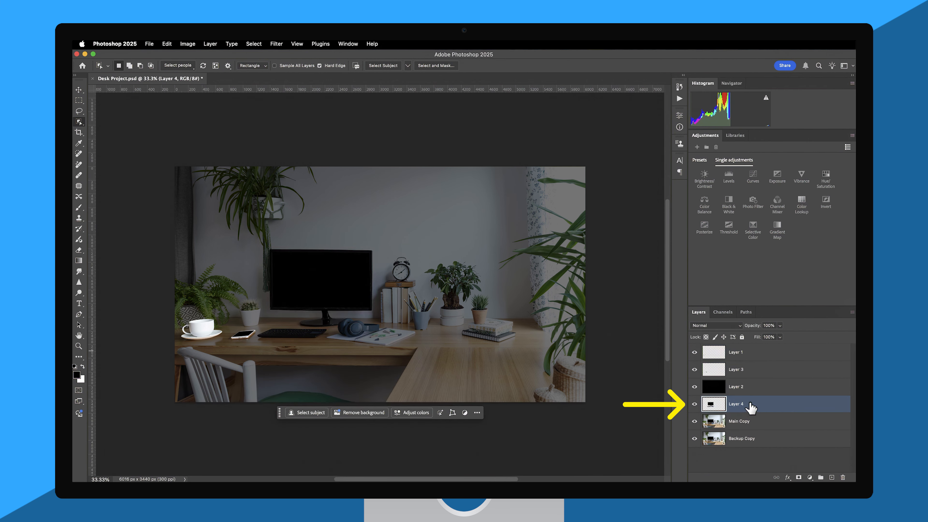
drag(751, 406, 746, 383)
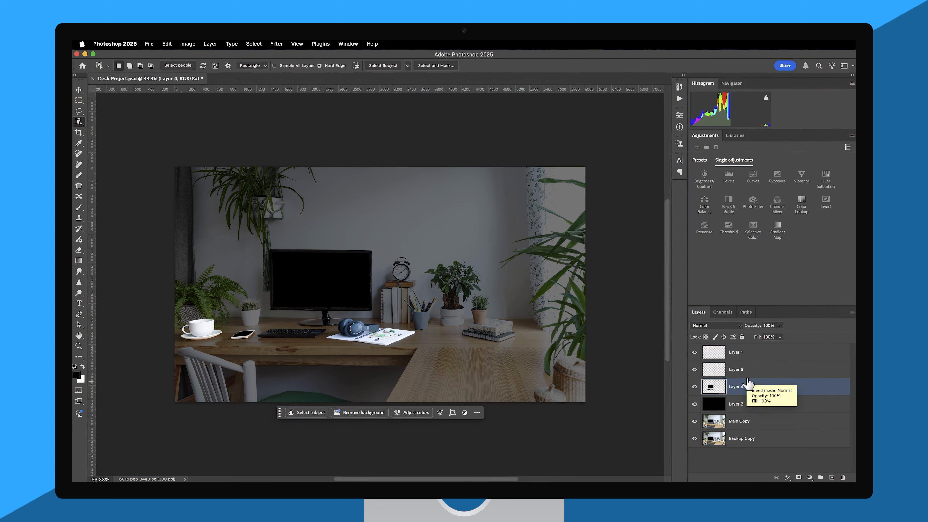
- Copy the small potted cactus and the books beneath it from Main Copy to one new layer, and move that layer above Layer 2
click(745, 422)
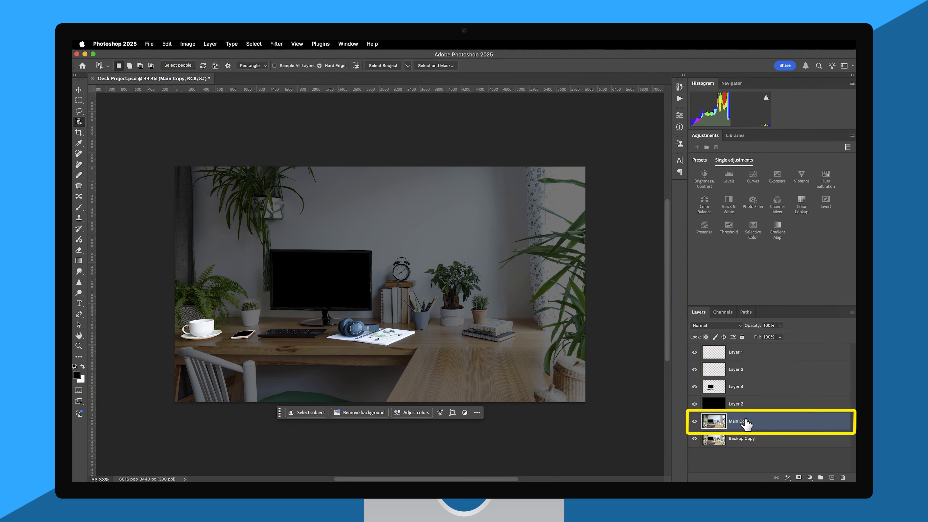
right_click(79, 122)
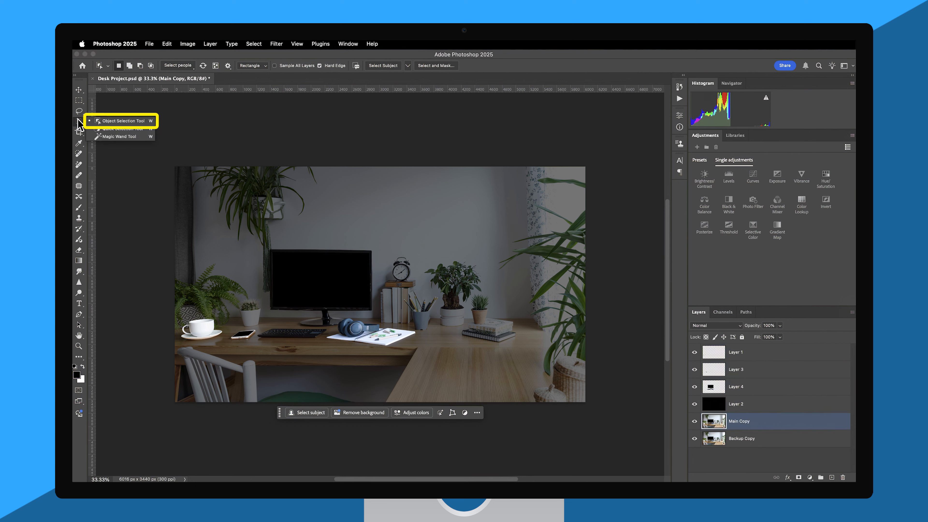
click(91, 121)
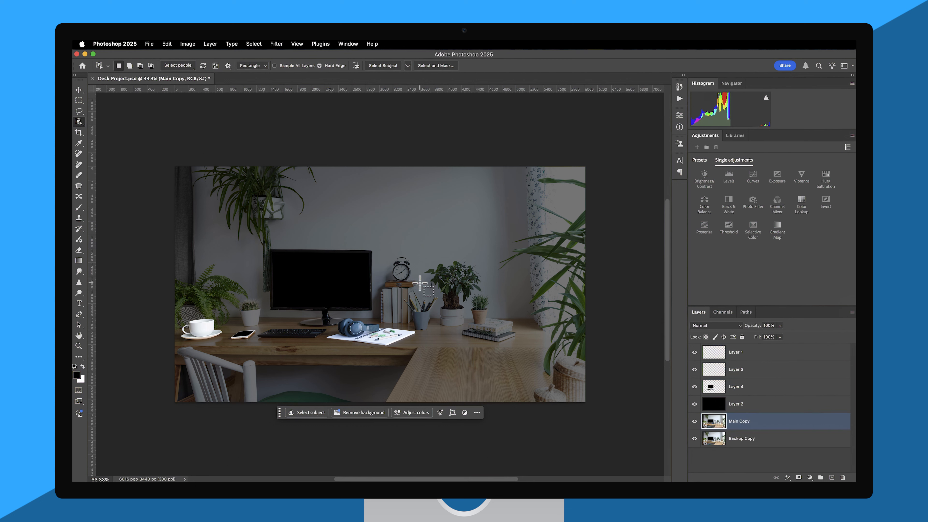
click(481, 315)
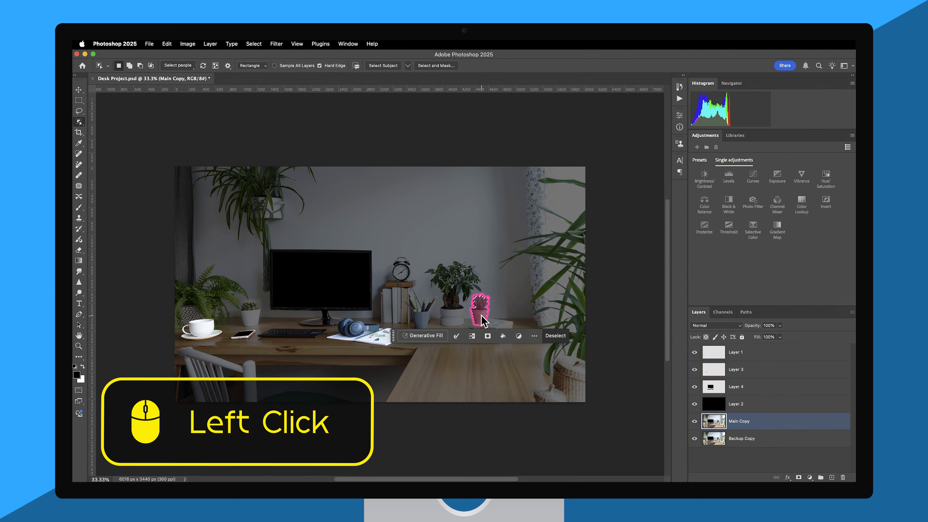
shift+click(492, 324)
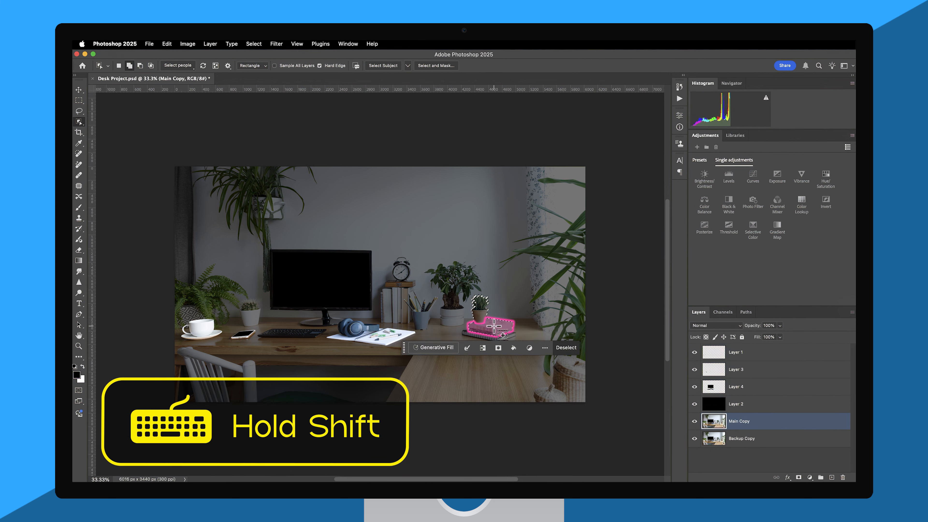
shift+click(495, 338)
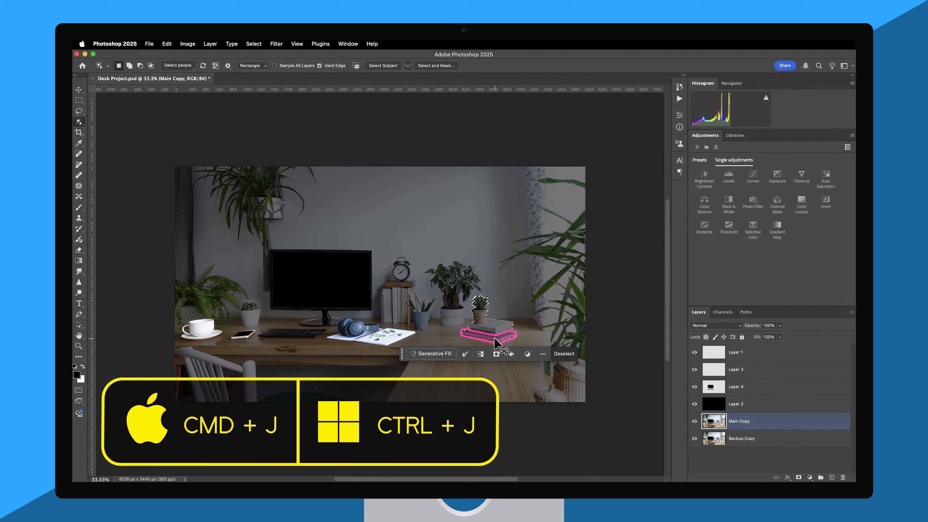
key(super+j)
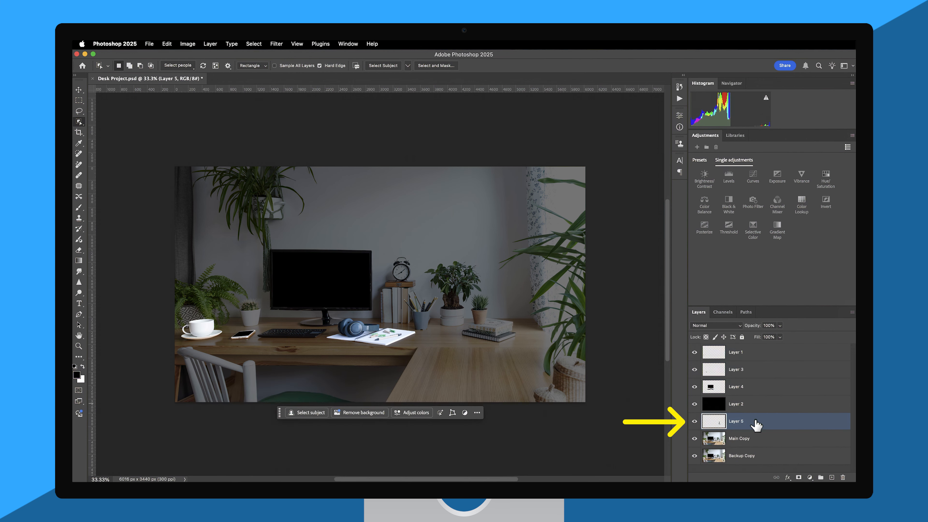
drag(755, 424, 760, 401)
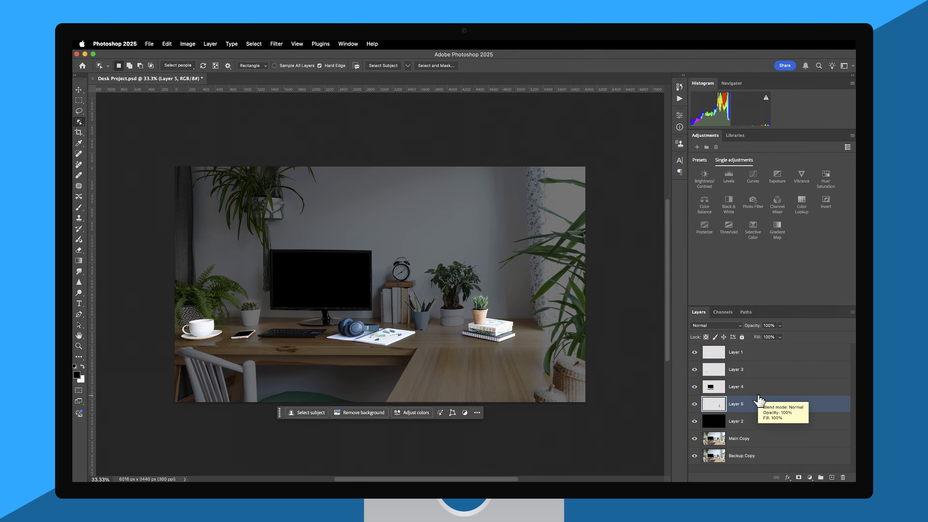
- Hide Layer 2, Main Copy and Backup Copy so only the isolated object layers are shown
click(695, 421)
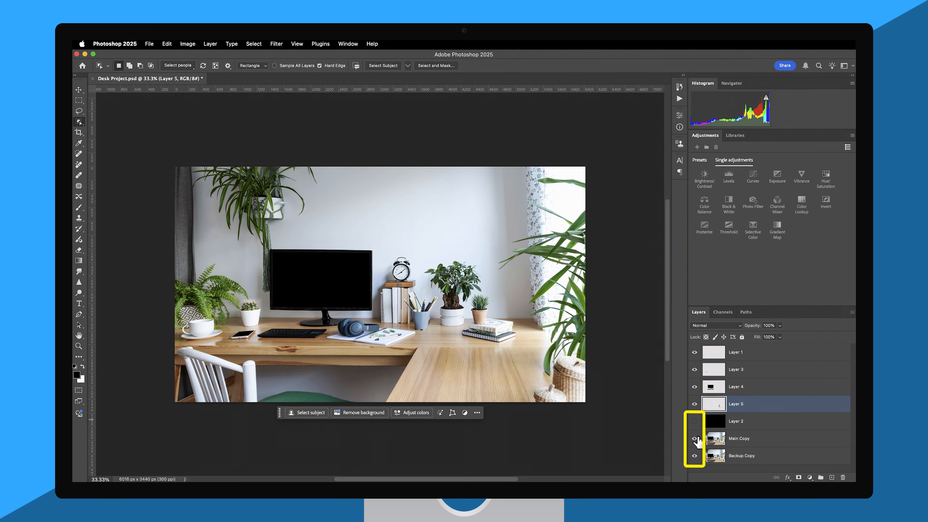
click(695, 438)
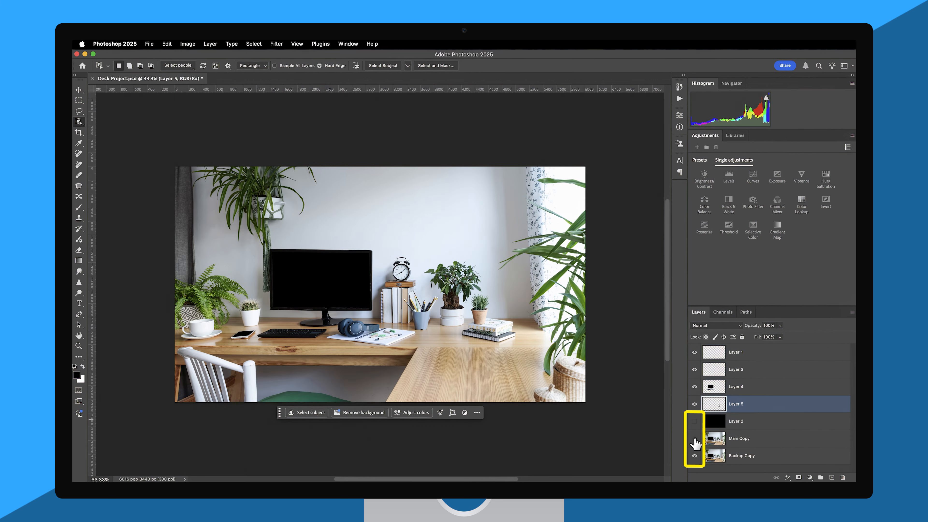
click(694, 456)
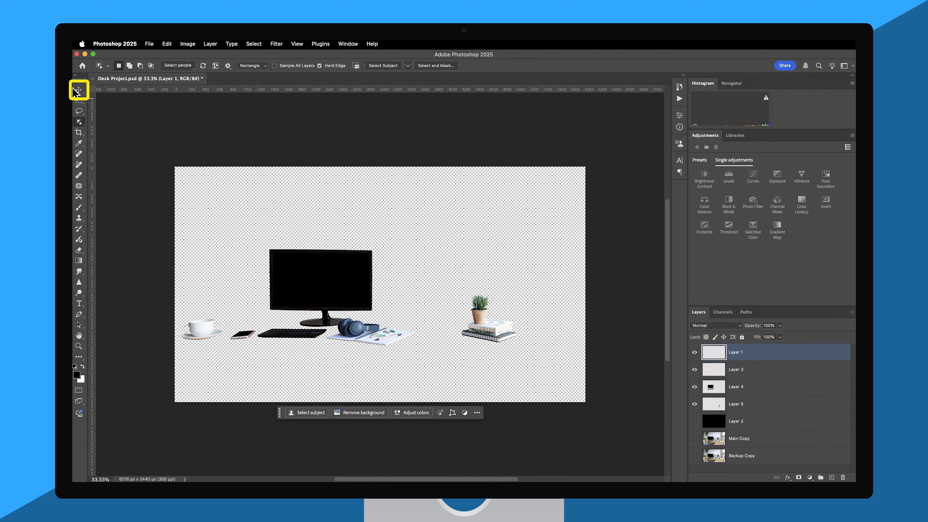
- Identify the isolated objects with the Move tool and rename their layers Coffee Cup, Phone, Computer and Books
click(80, 90)
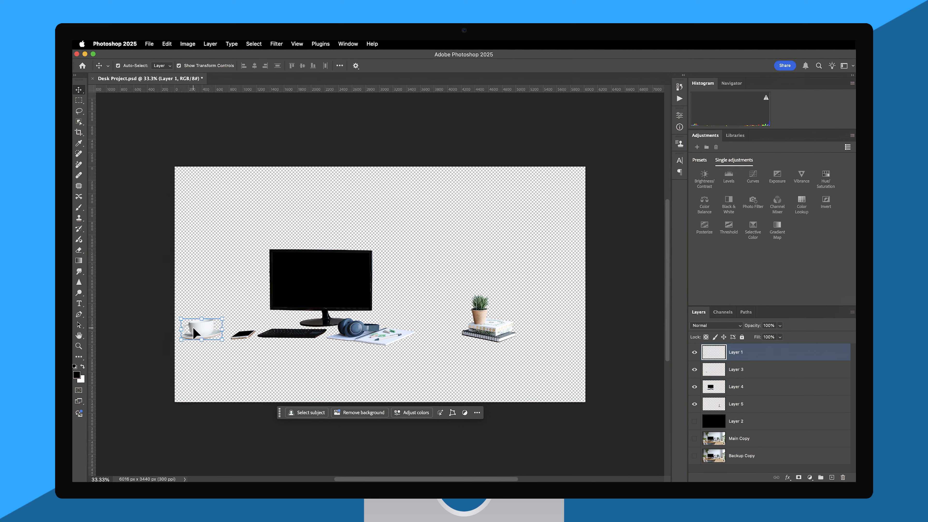
shift+click(243, 334)
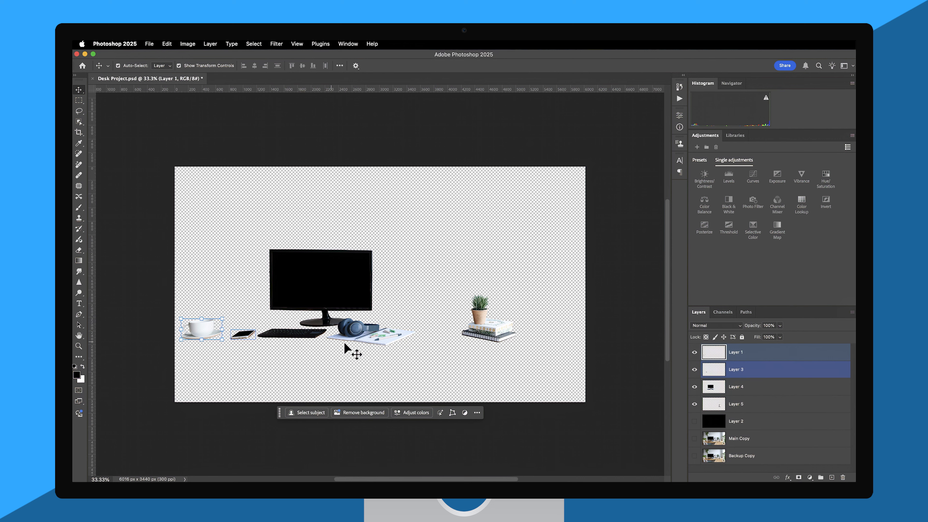
double_click(736, 352)
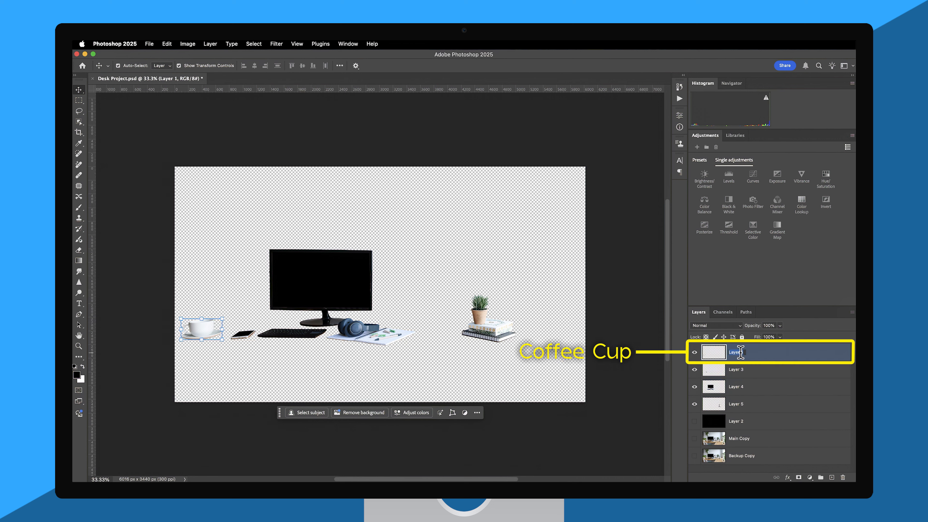
text(Coffee Cup)
key(Return)
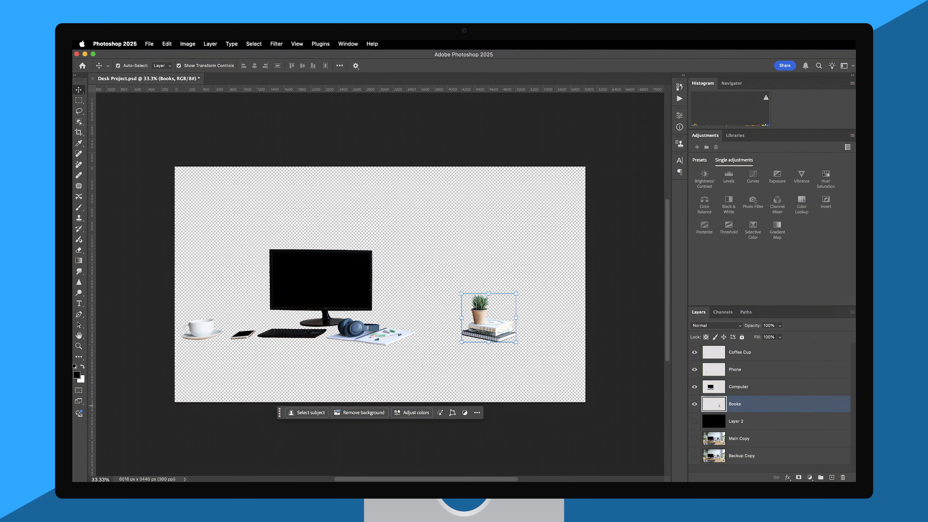
- Hide the Coffee Cup, Phone, Computer and Books layers and show the Main Copy layer
drag(694, 352, 694, 406)
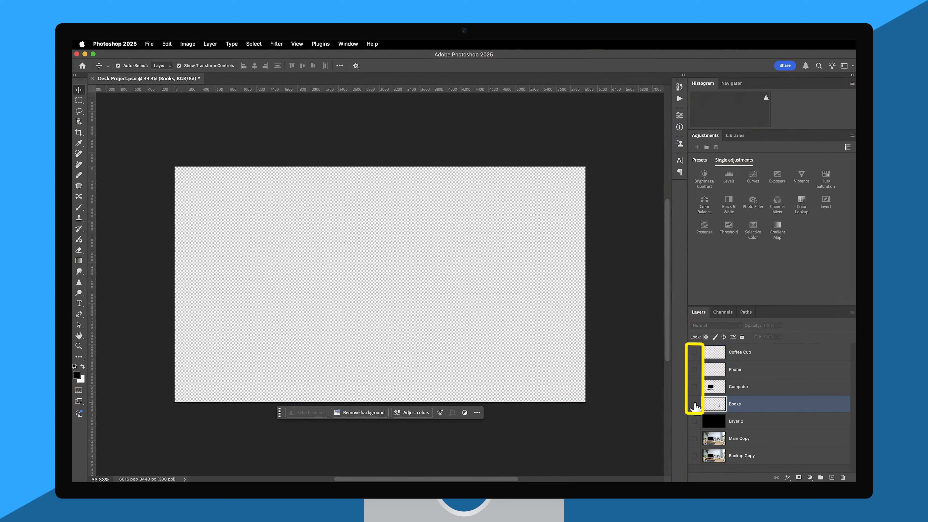
click(693, 439)
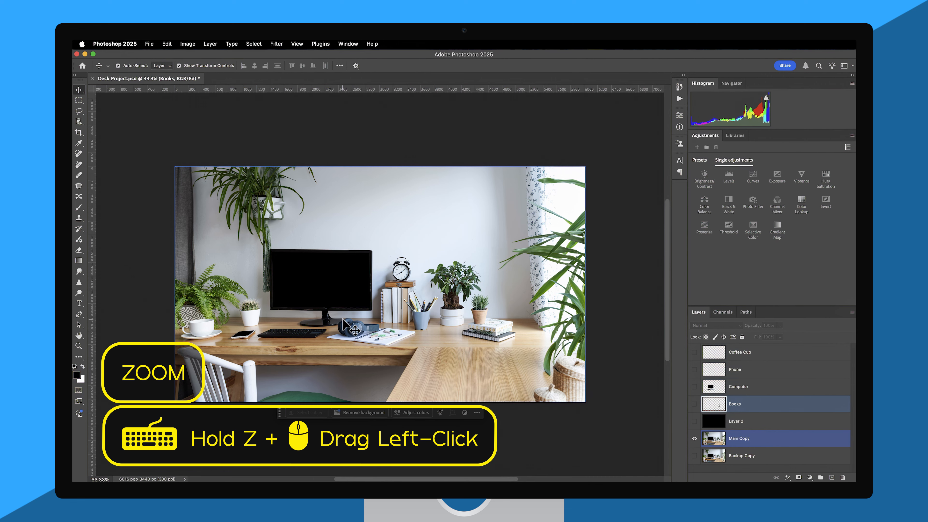
- Place a horizontal guide along the back edge of the desk where it meets the wall, at about Y 2225 px
key(z)
drag(343, 321, 389, 317)
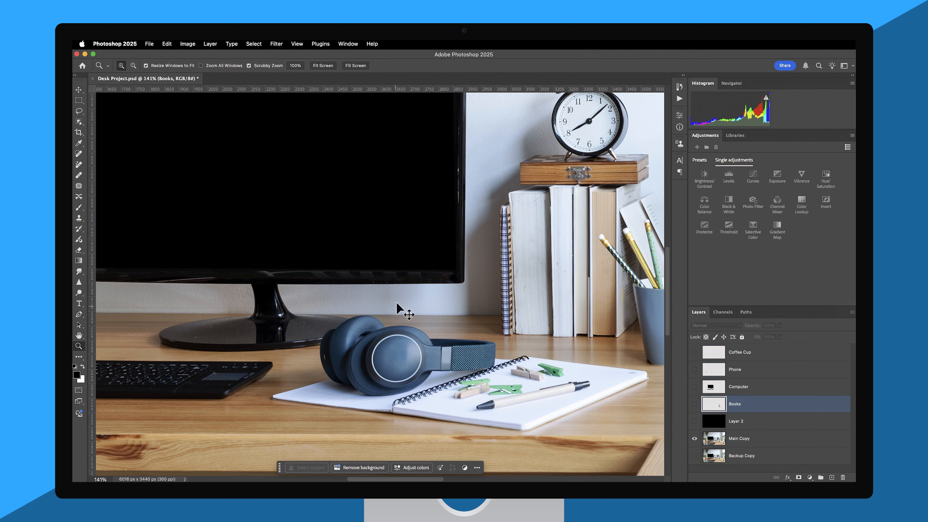
key(v)
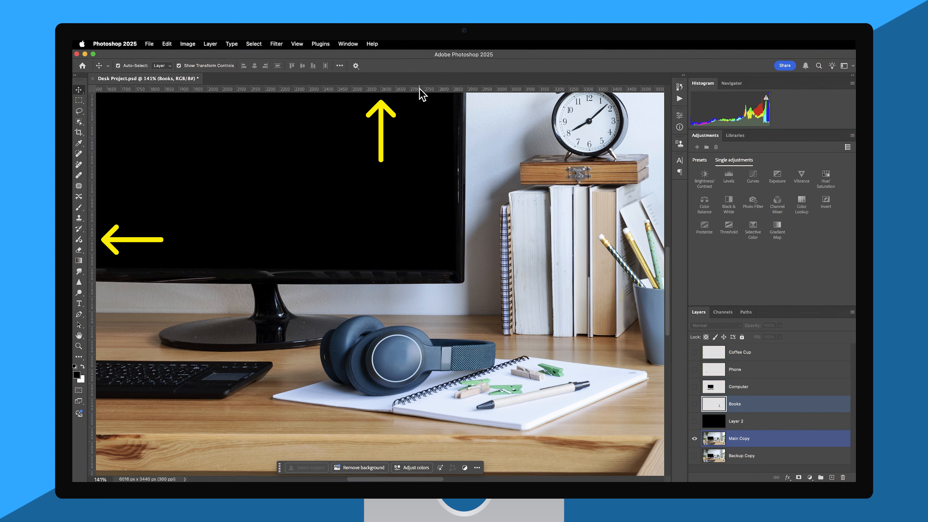
click(297, 44)
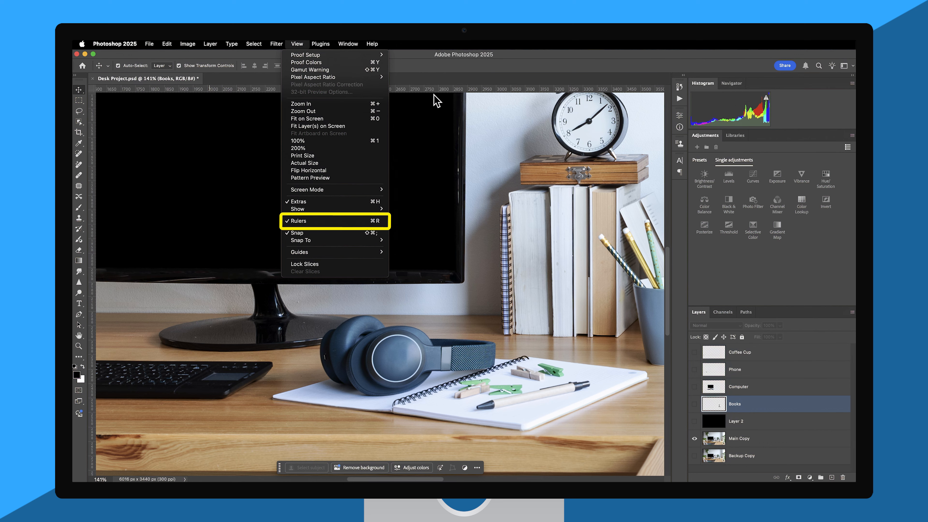
click(452, 74)
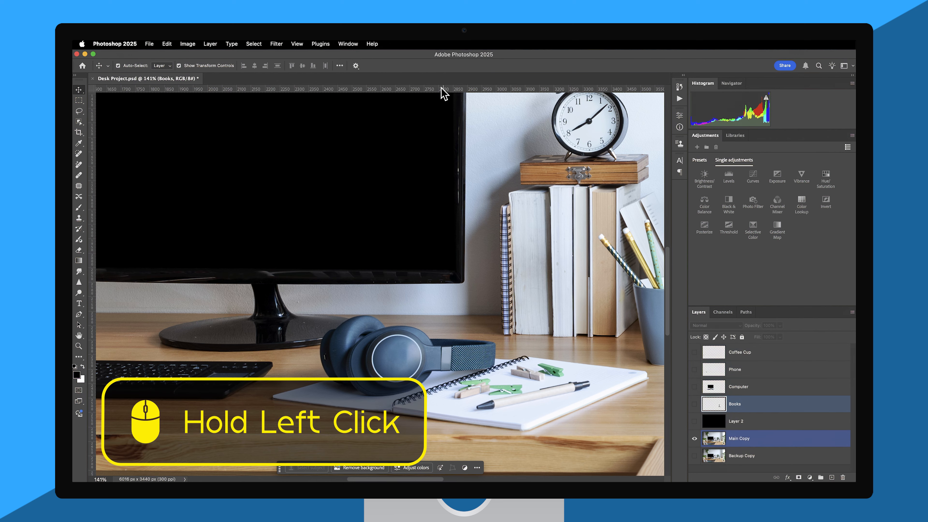
drag(441, 88, 443, 318)
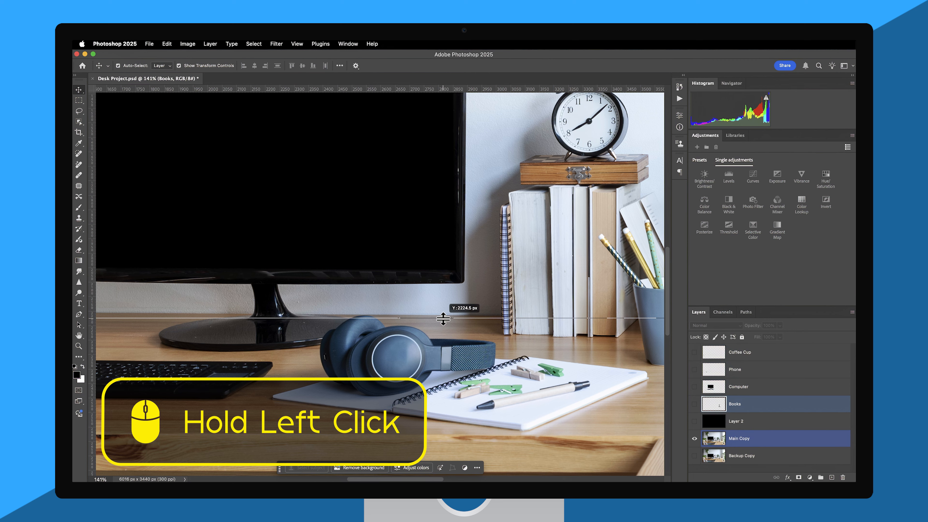
drag(443, 318, 443, 320)
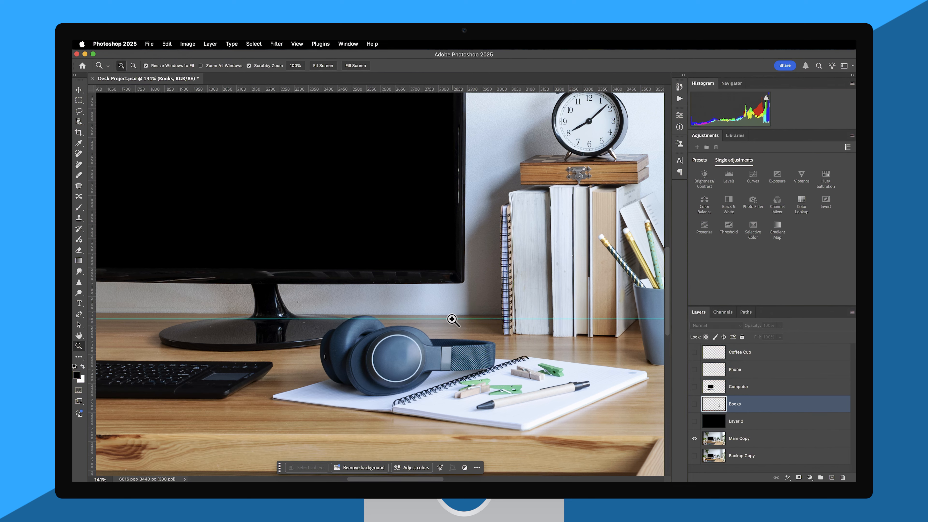
key(z)
drag(445, 305, 420, 302)
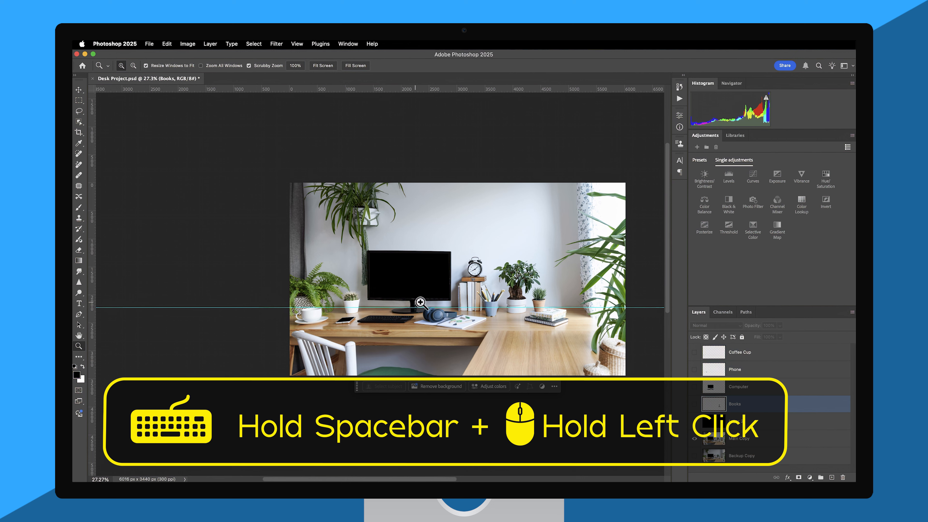
key(v)
key(space)
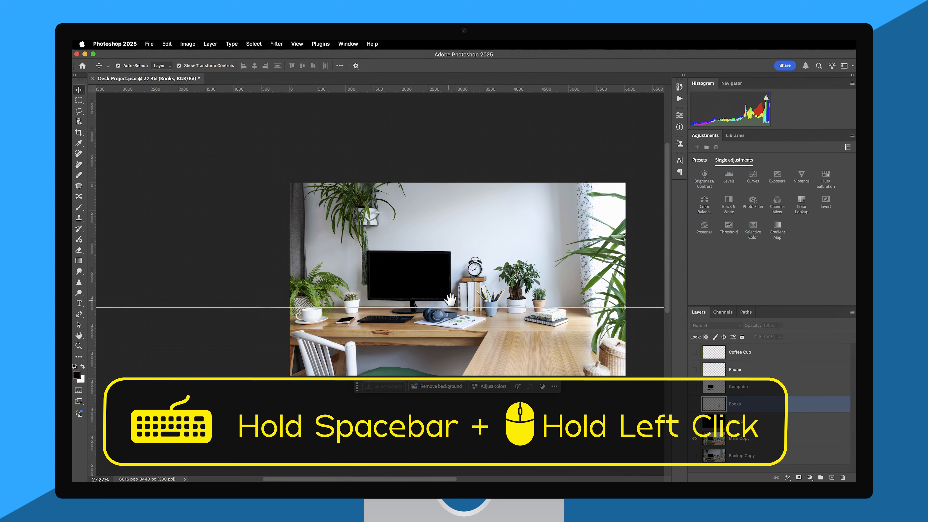
drag(450, 299, 363, 321)
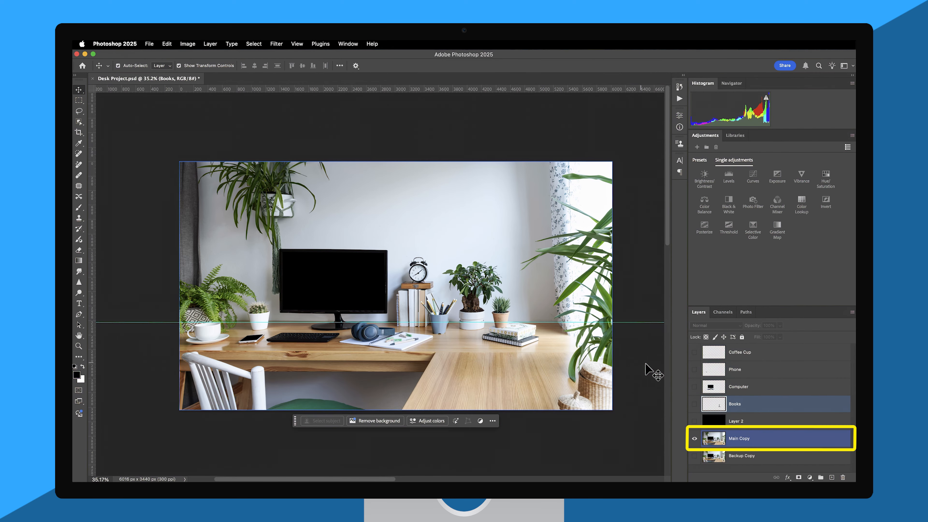
- Cut everything above the guide from the Main Copy layer using a rectangular marquee across the full image width
click(761, 439)
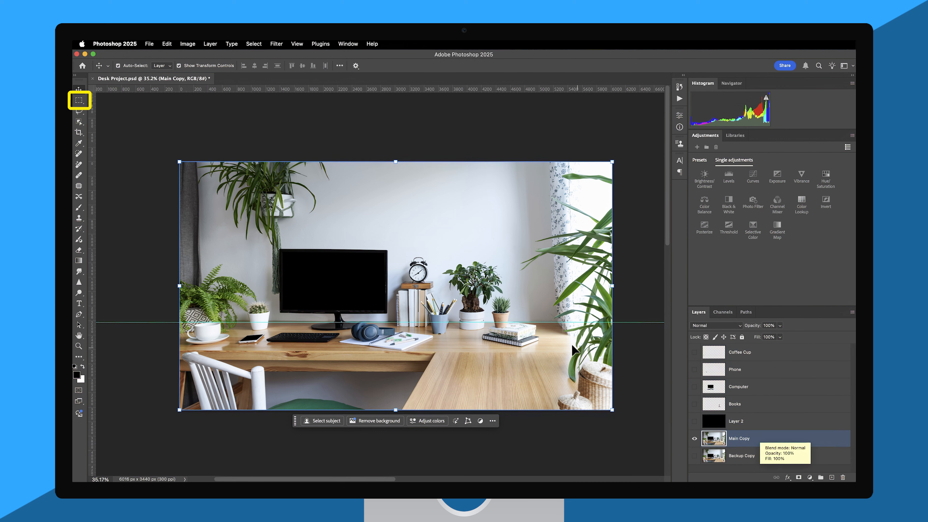
click(80, 101)
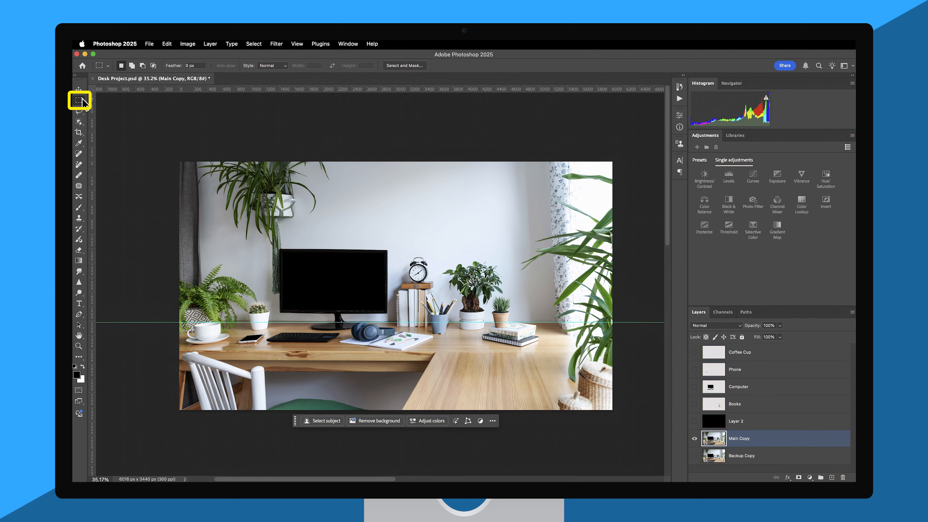
drag(164, 148, 618, 321)
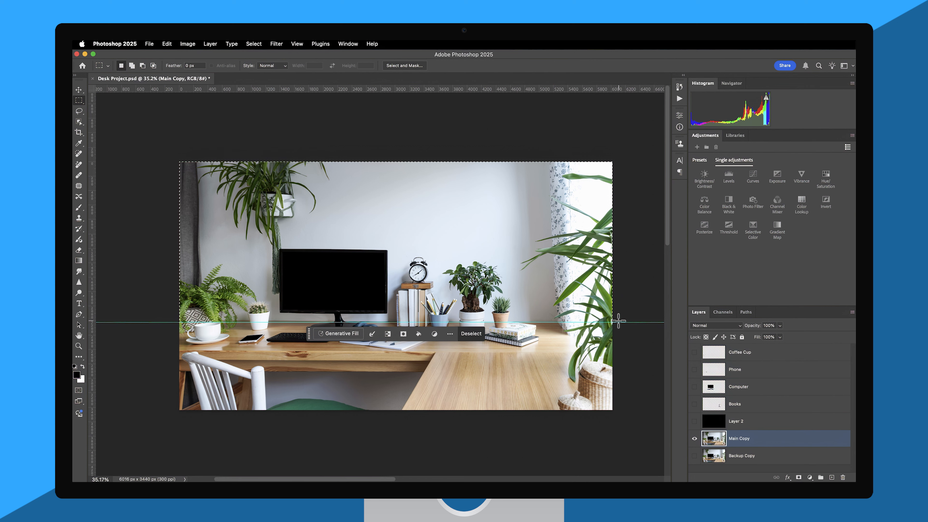
click(167, 44)
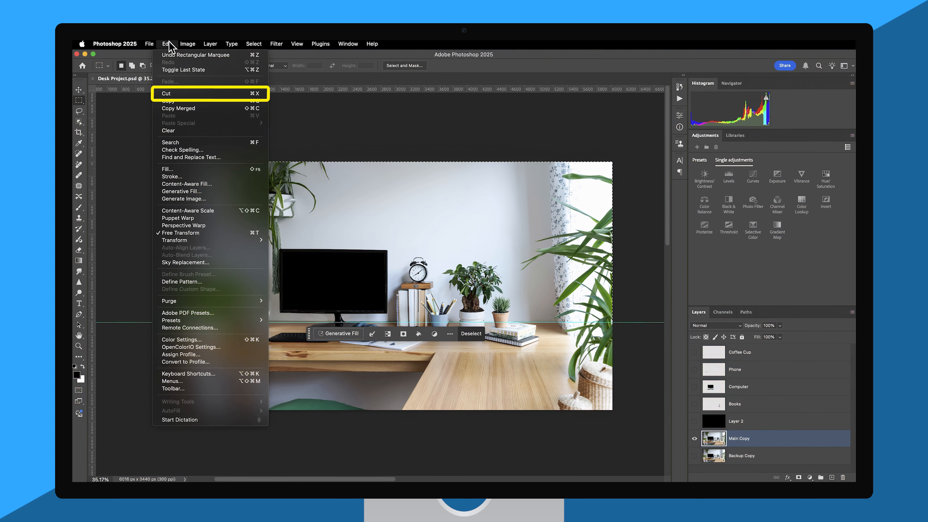
click(168, 93)
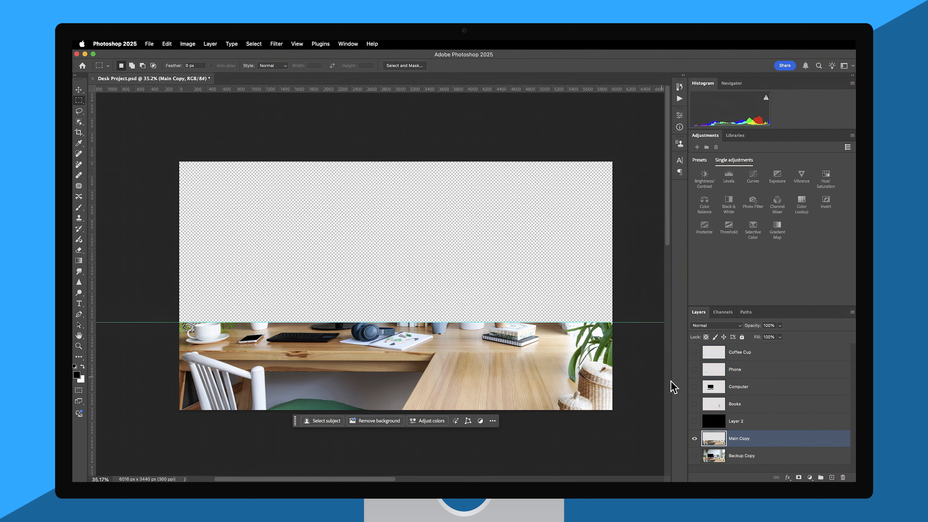
- Add a new layer directly below Main Copy and name it White Fill
click(832, 478)
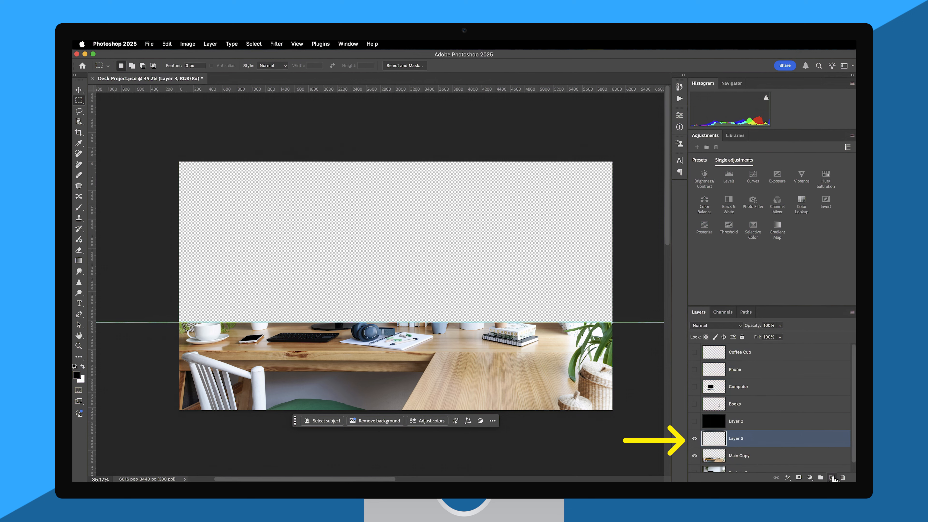
drag(774, 440, 771, 461)
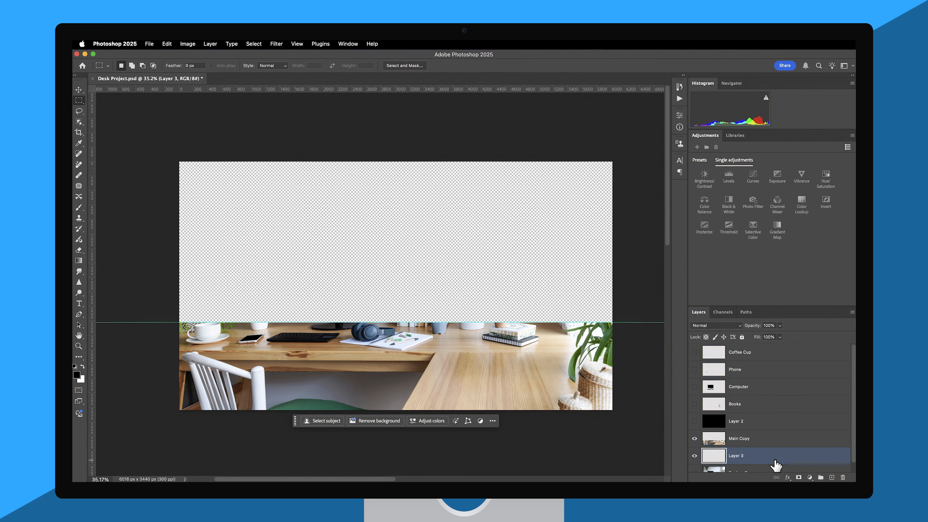
double_click(741, 454)
text(Whit)
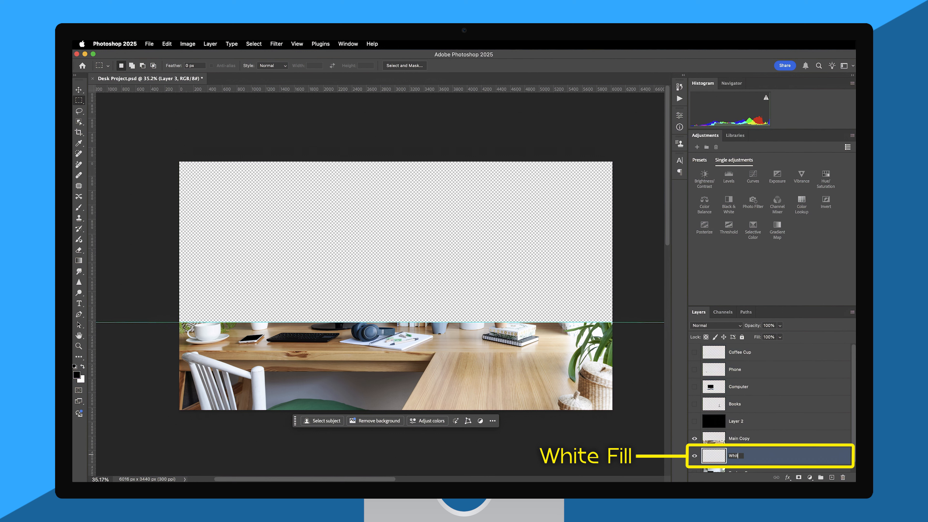
text(e Fill)
key(Return)
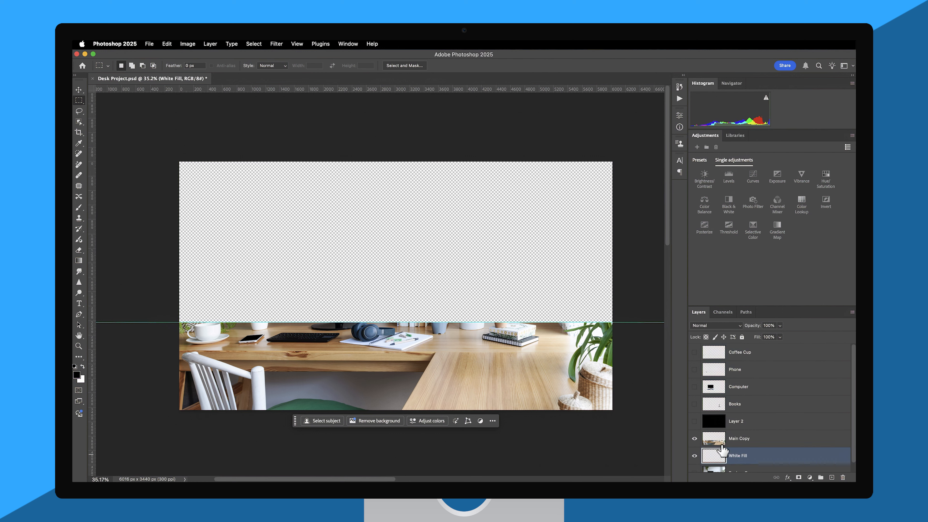
- Fill the White Fill layer with white using the Paint Bucket tool, swapping the foreground and background colors
key(g)
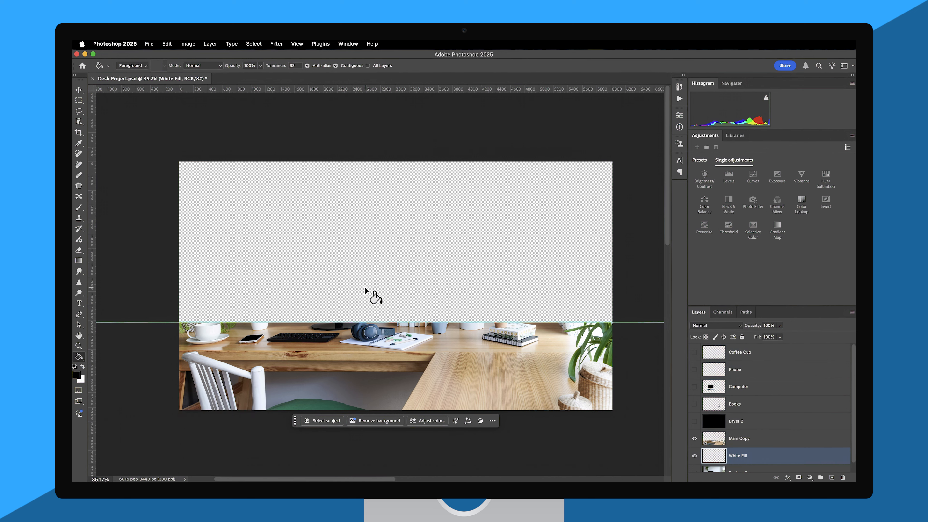
right_click(80, 355)
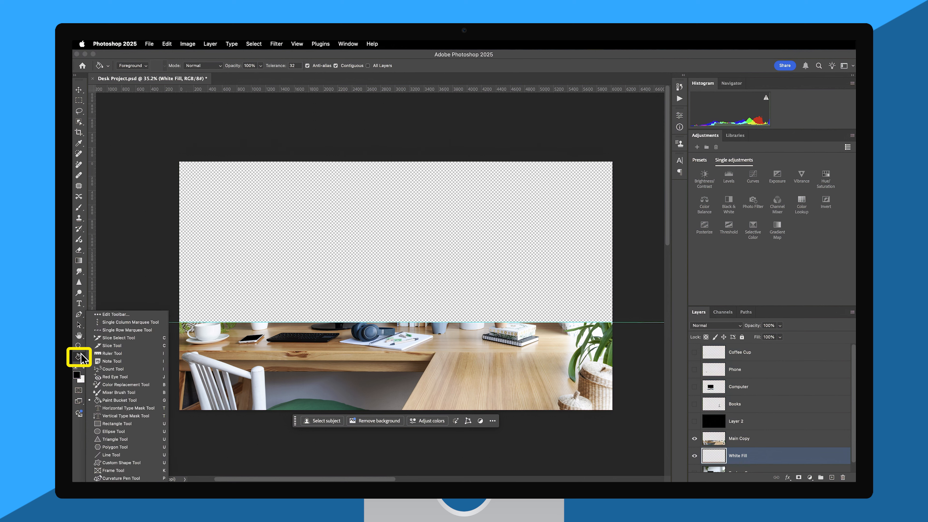
click(118, 400)
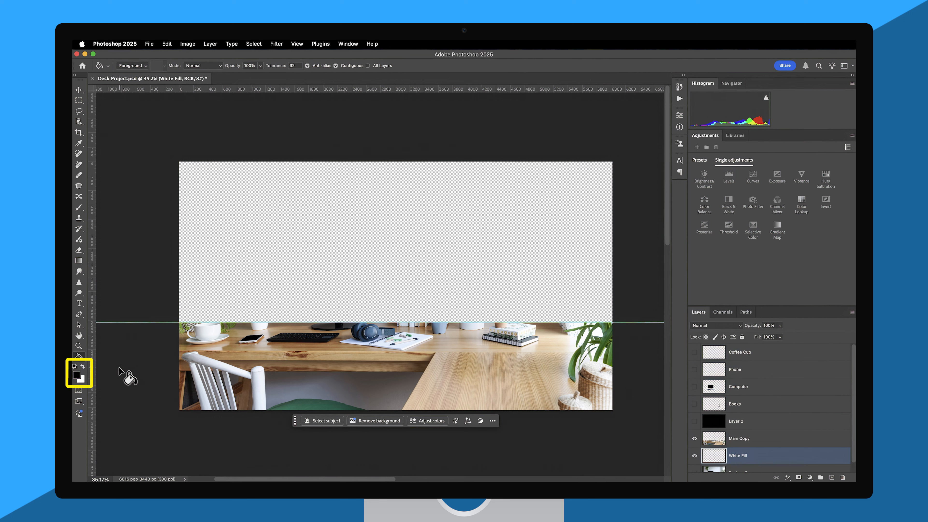
click(84, 367)
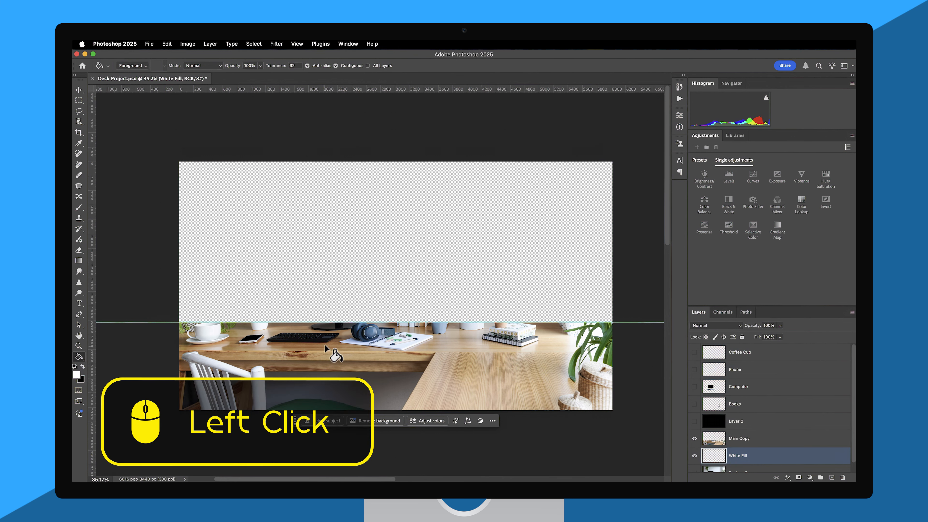
click(390, 246)
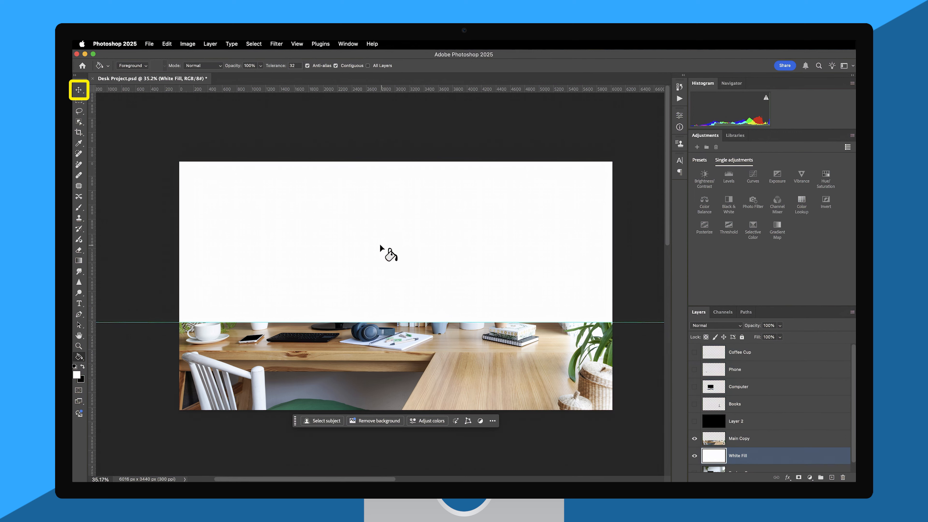
- Place Light-Wood-Texture-1.jpg from the DOWNLOAD ASSETS folder in Finder directly above the Main Copy layer
click(80, 89)
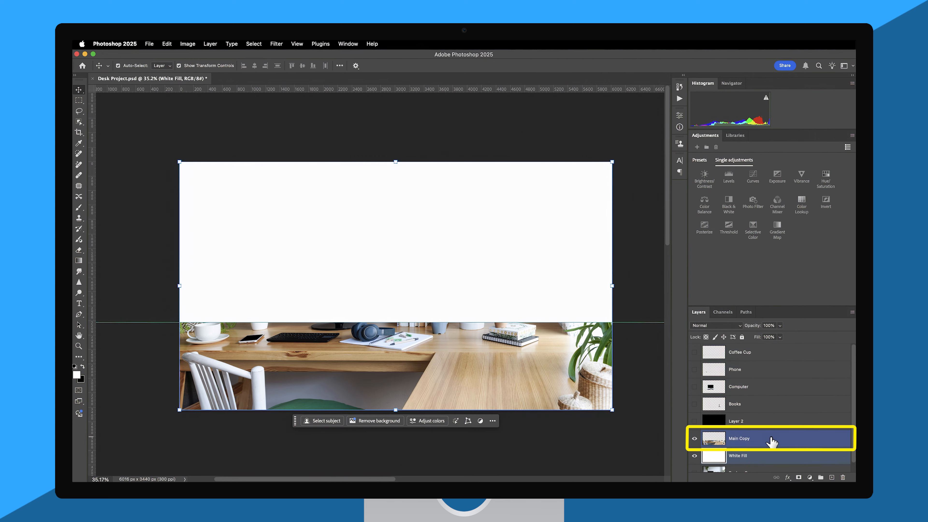
click(771, 441)
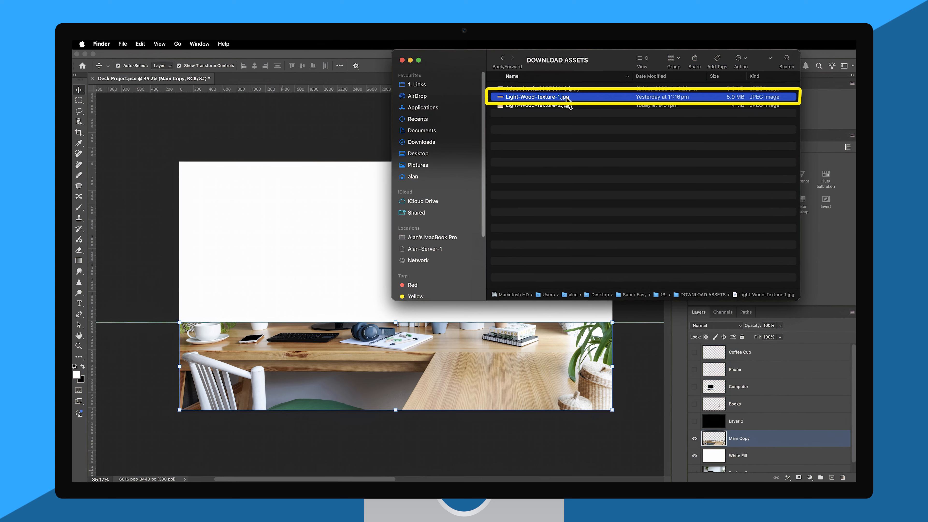
drag(566, 98, 314, 227)
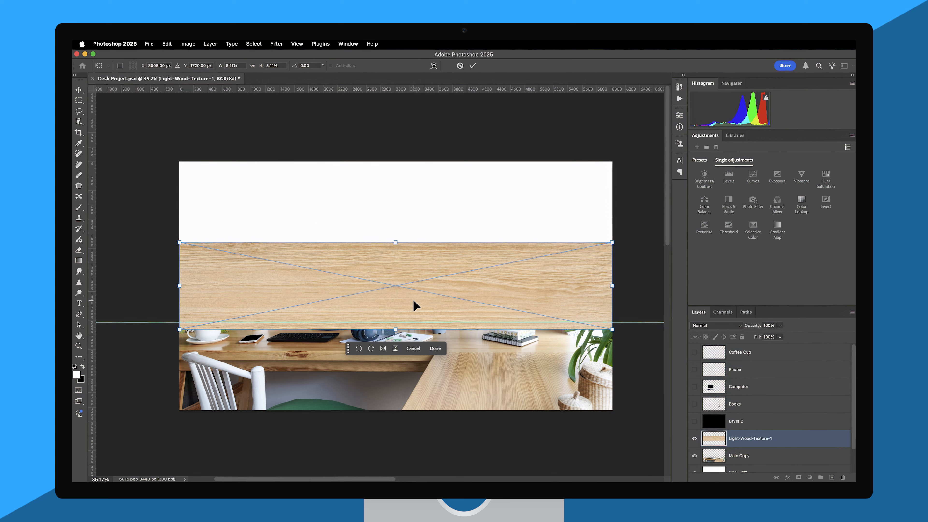
- Move the placed wood texture down to about Y 2020 px so its lower edge meets the desk's front edge
drag(413, 301, 412, 322)
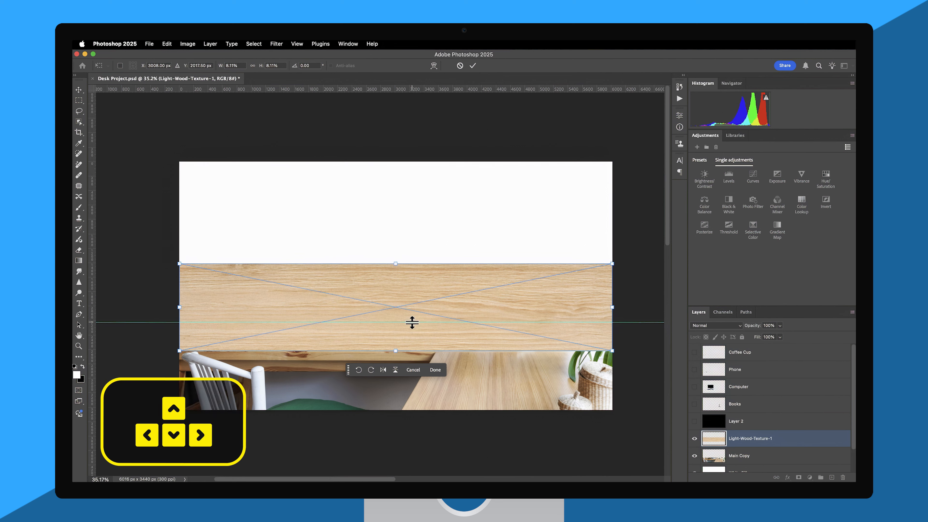
key(Down)
key(Down)
key(Down)
key(Down)
key(Down)
key(Down)
key(Up)
key(Up)
key(Up)
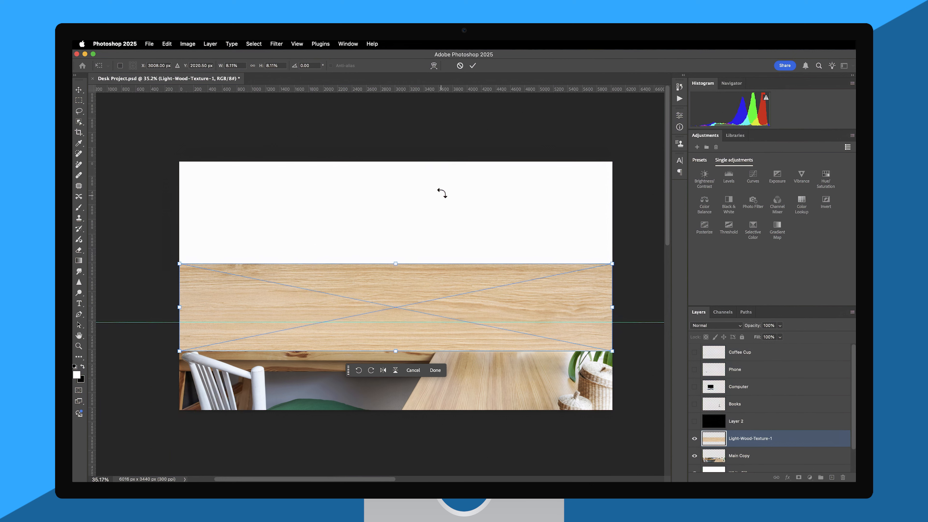
click(473, 67)
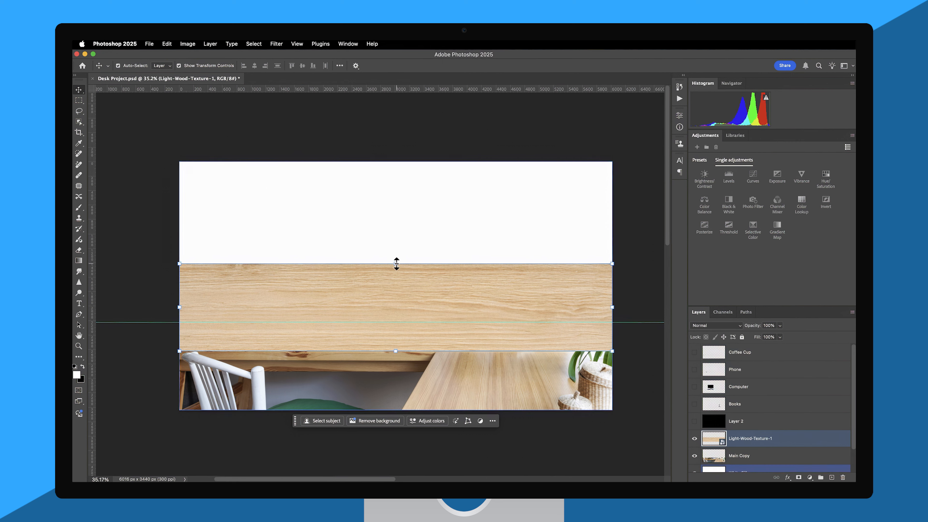
- Squash the wood texture so its upper edge meets the guide, and turn off Extras to hide the guide
drag(397, 264, 388, 321)
click(474, 66)
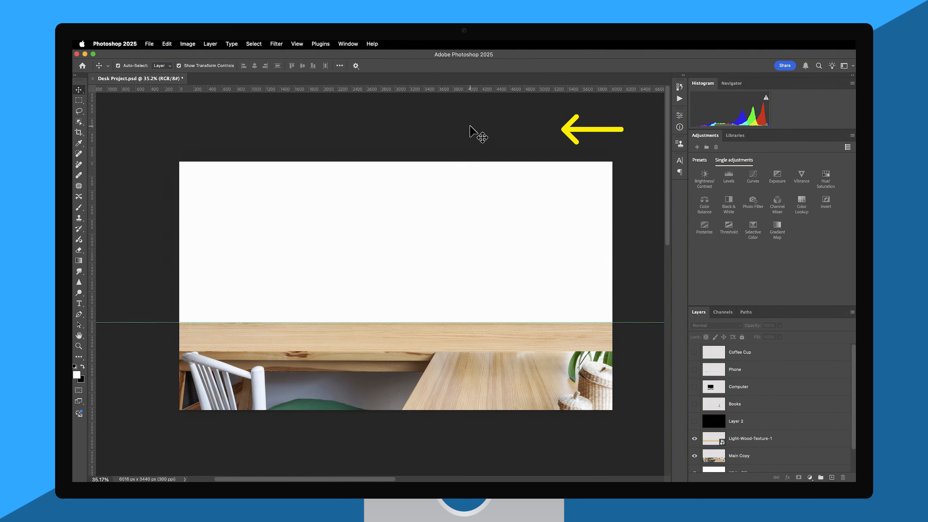
click(297, 44)
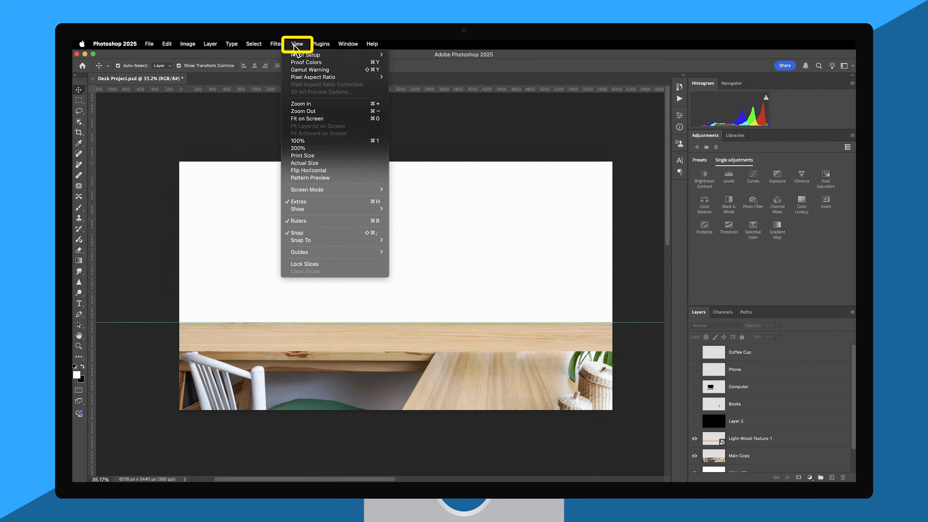
click(313, 202)
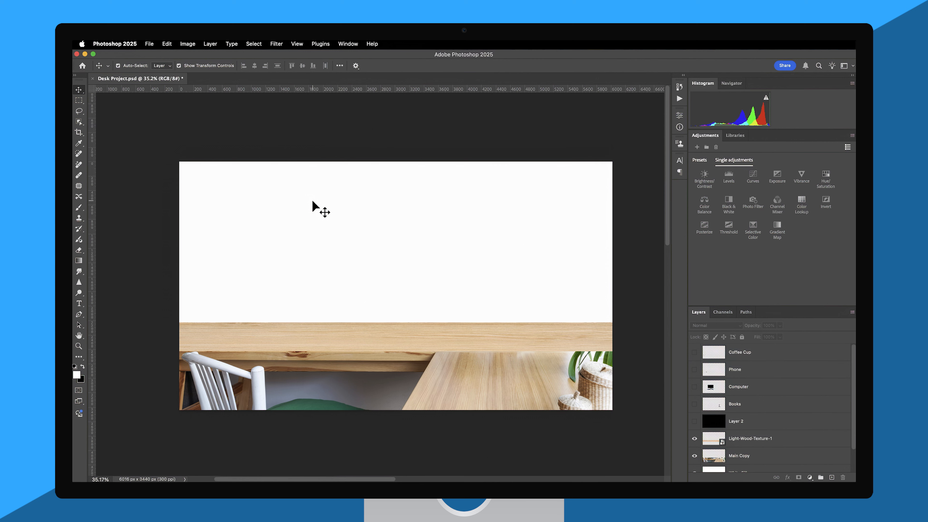
- Place Light-Wood-Texture-2.jpg, scale it to about 6.03%, and position it over the desk's right-hand extension at about X 4652, Y 2626 px
key(z)
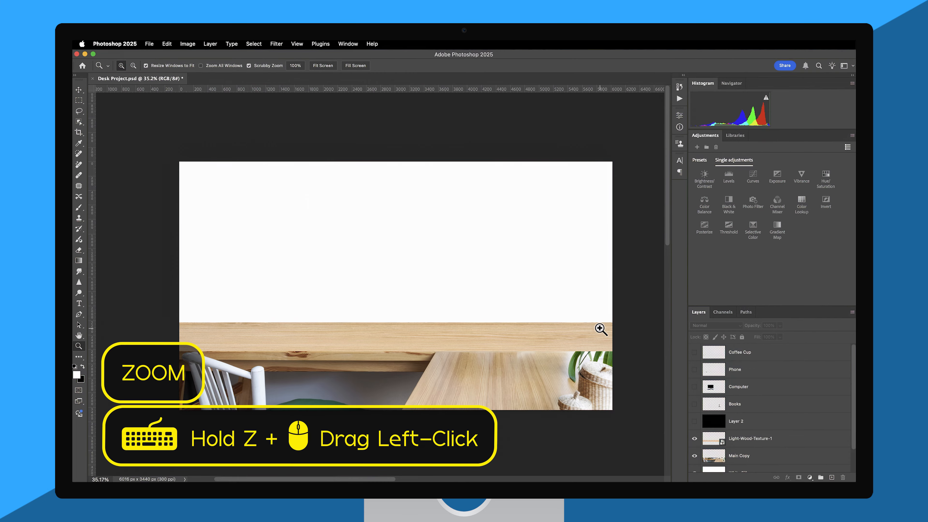
drag(601, 323, 512, 306)
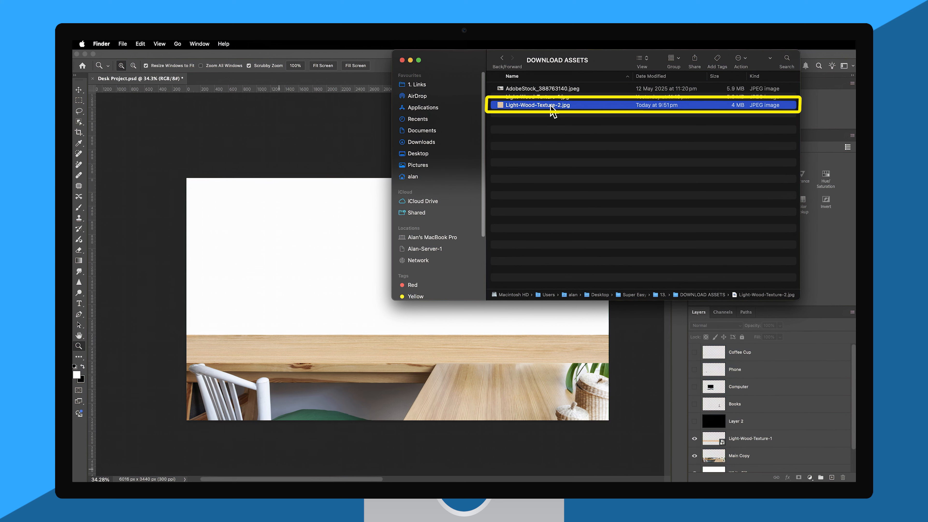
drag(552, 106, 335, 240)
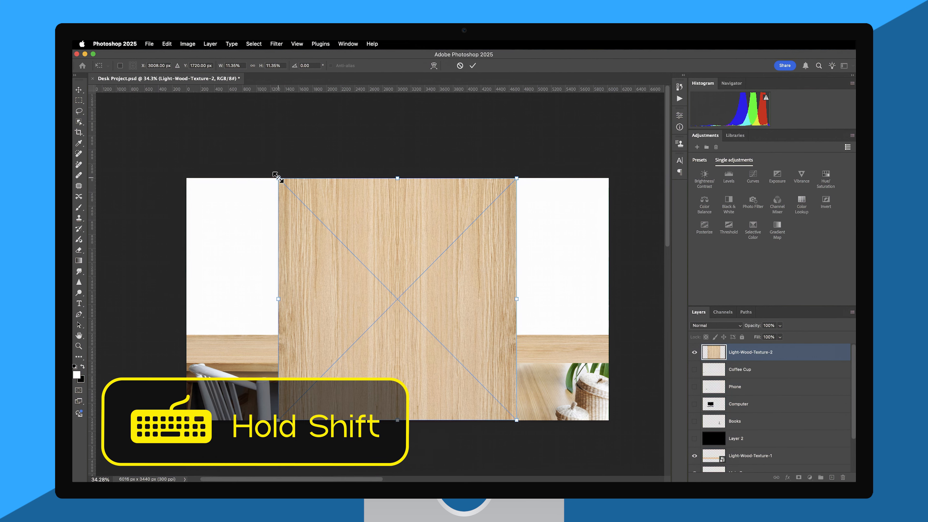
drag(277, 177, 390, 291)
drag(451, 327, 510, 334)
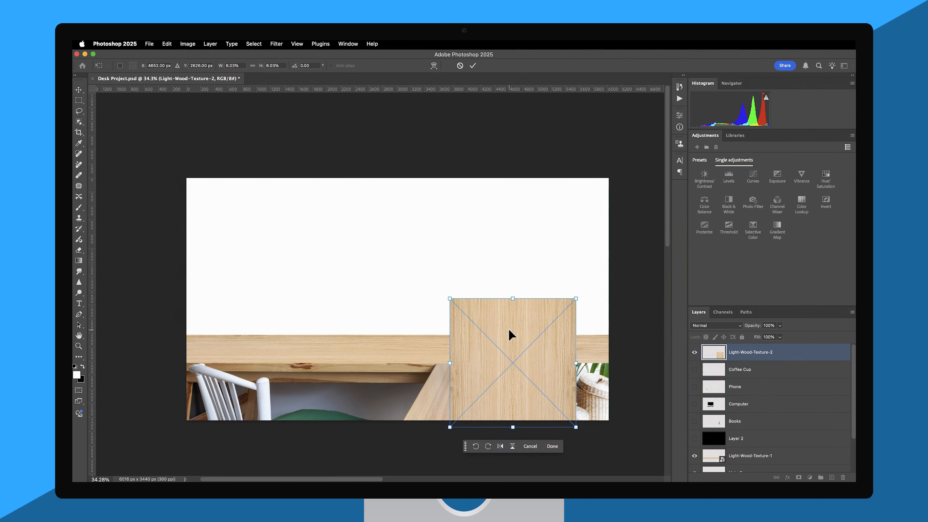
- Apply a Perspective transform to Light-Wood-Texture-2, widening its lower edge and narrowing its upper edge, and align its left side with the desk's diagonal edge
right_click(533, 361)
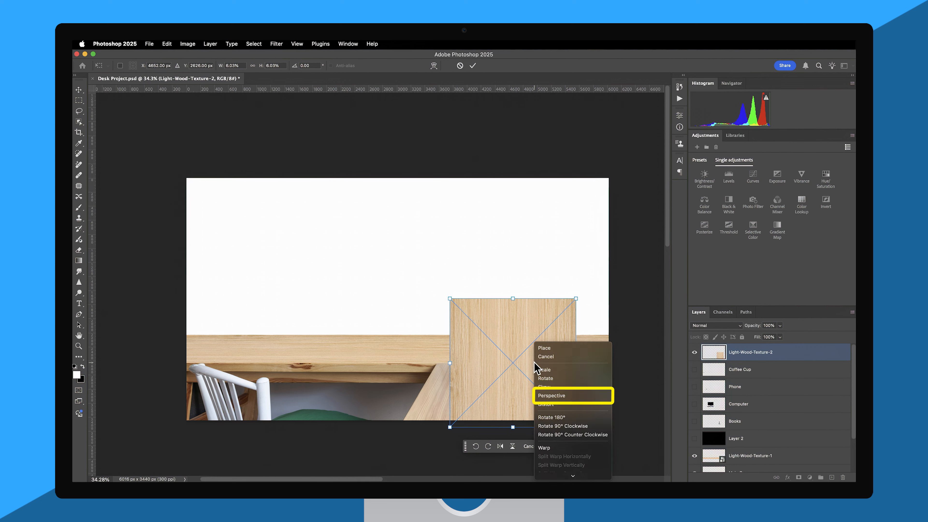
click(554, 395)
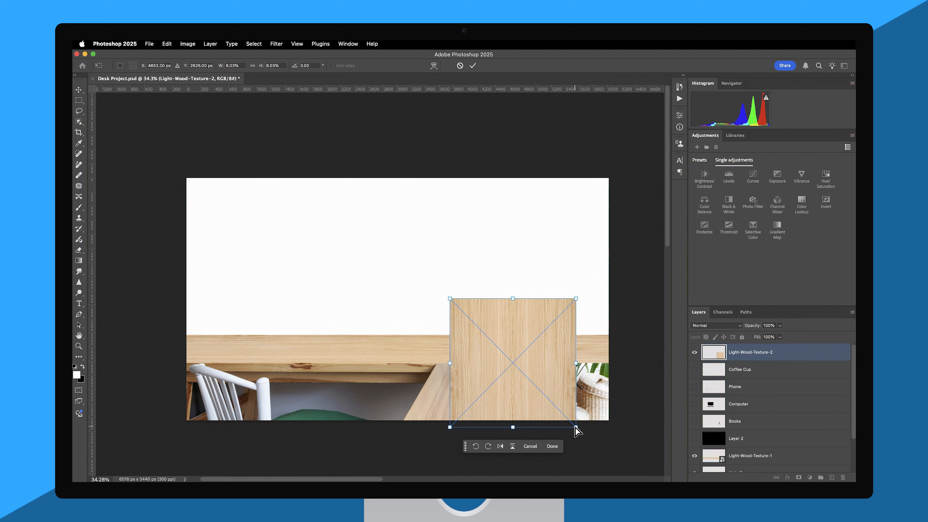
drag(575, 427, 569, 407)
drag(592, 299, 577, 298)
drag(616, 427, 636, 427)
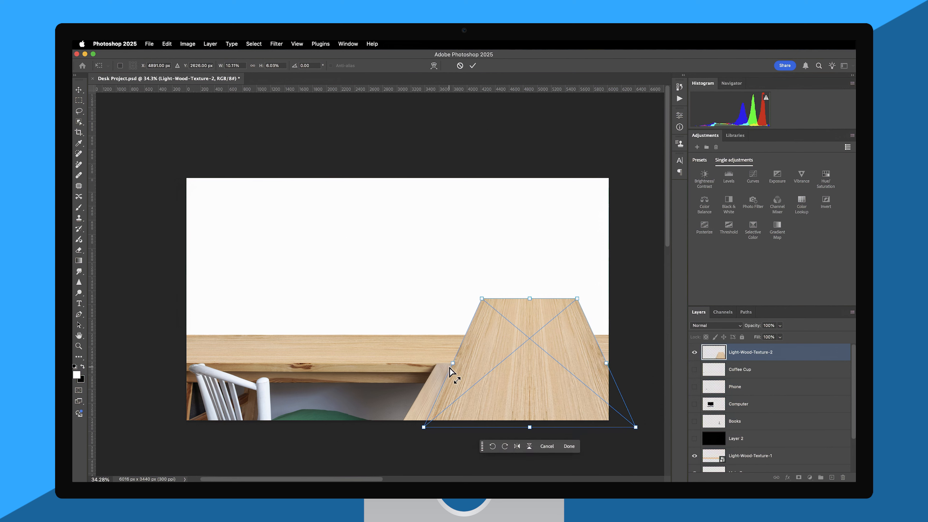
drag(438, 415, 413, 415)
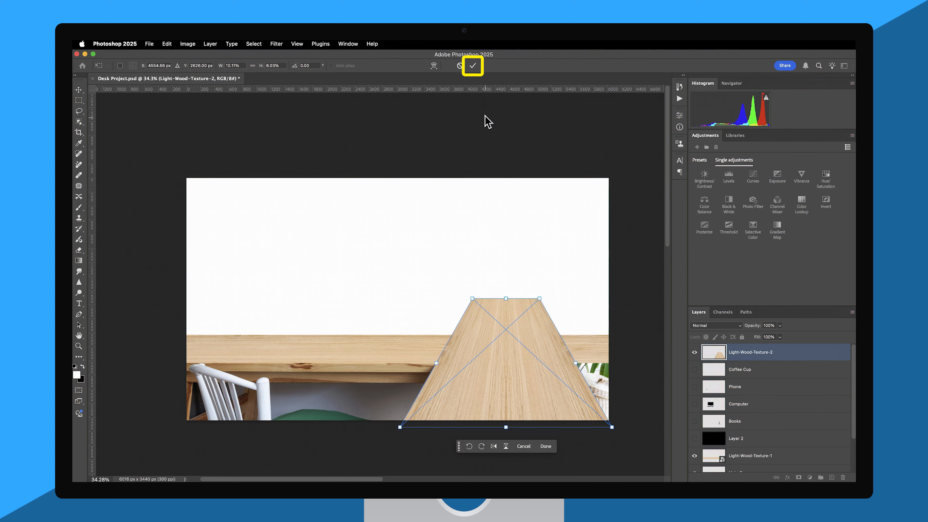
click(473, 66)
- Squash Light-Wood-Texture-2 to about 3.02% height below the first wood strip and stretch its right side beyond the canvas to about 13.12% width
click(79, 90)
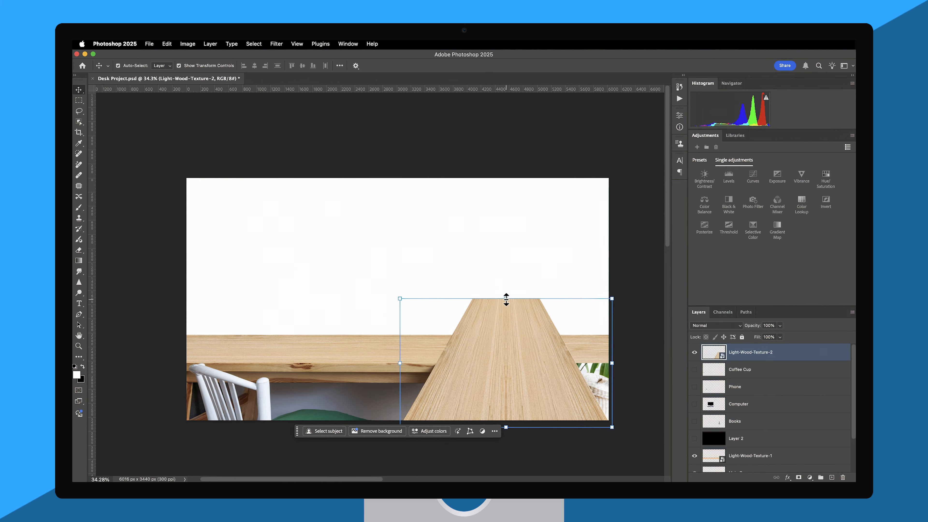
drag(506, 299, 507, 363)
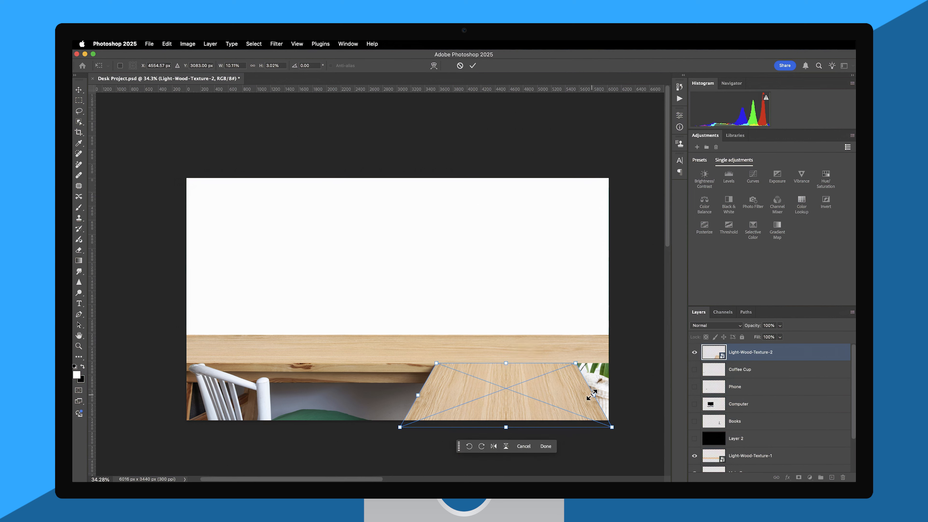
drag(592, 394, 647, 397)
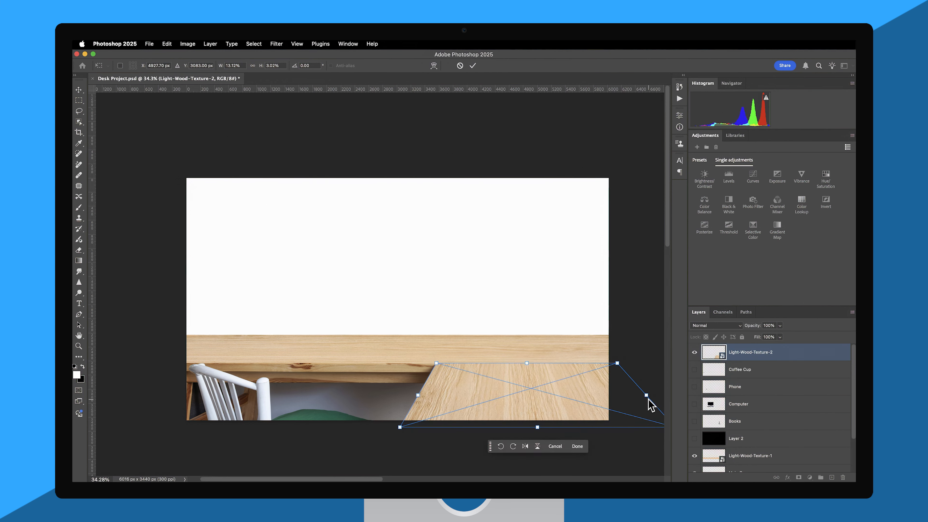
click(472, 68)
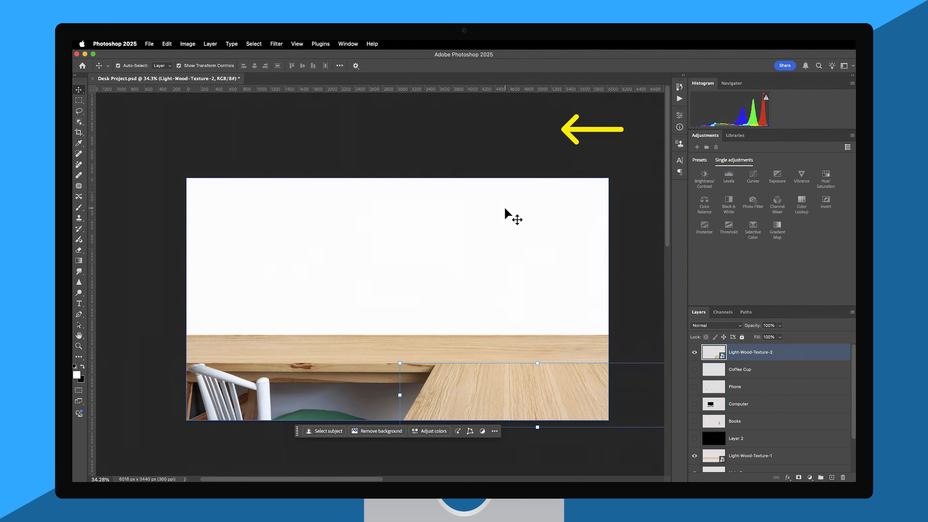
- Give the Layers list more room, add a new layer directly above White Fill, and name it Gradient Fill
click(536, 137)
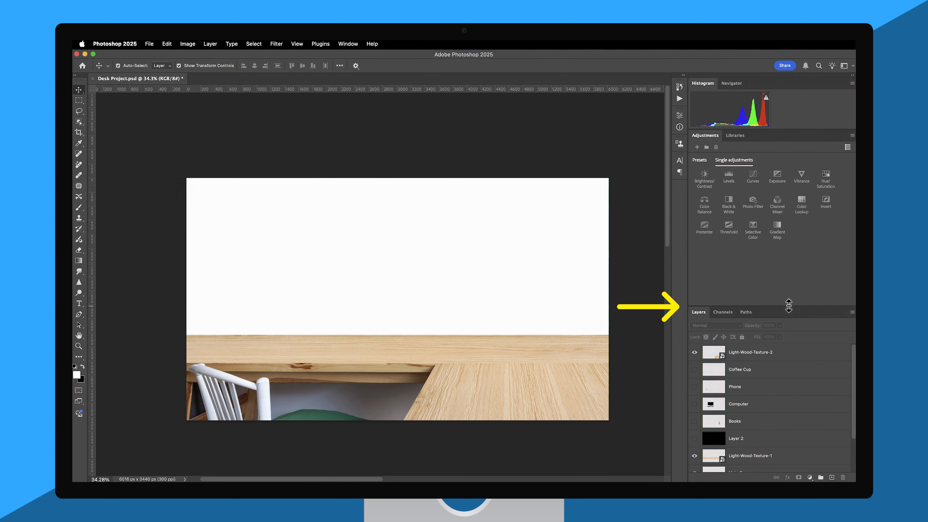
drag(788, 305, 795, 219)
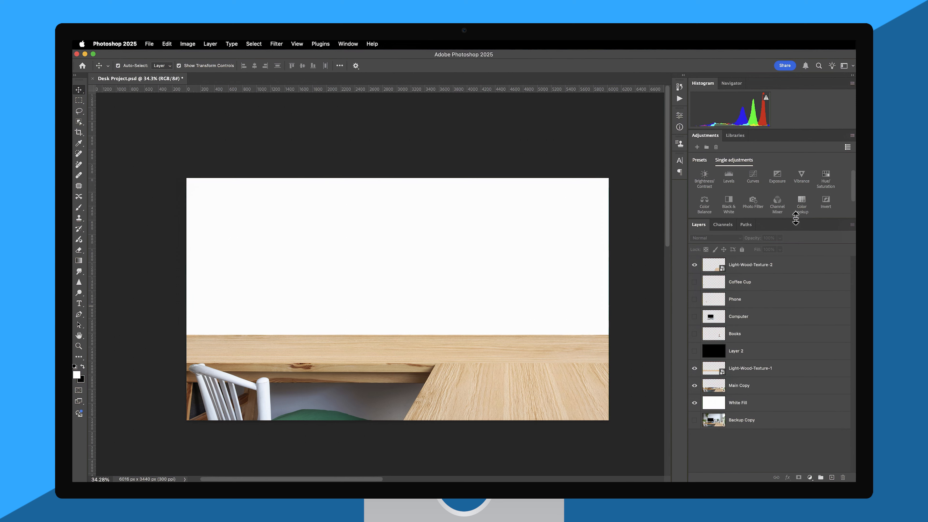
click(752, 403)
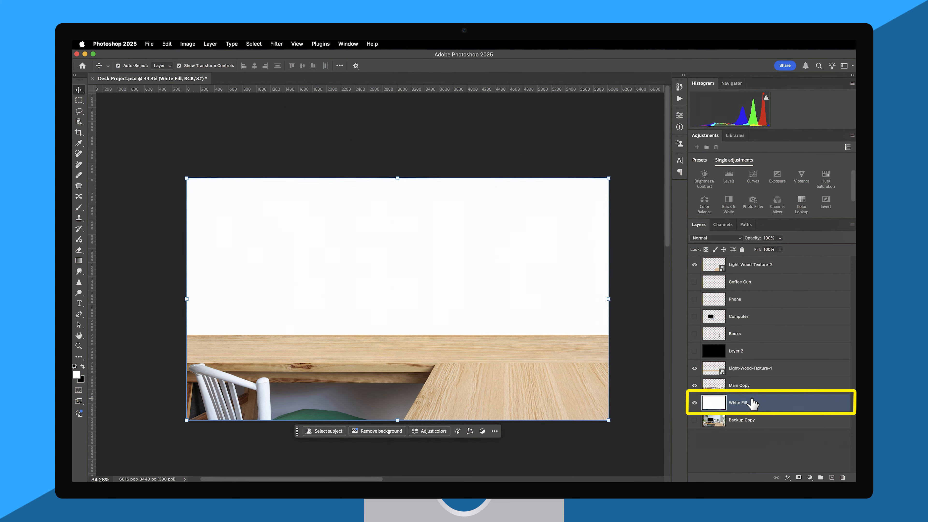
click(831, 477)
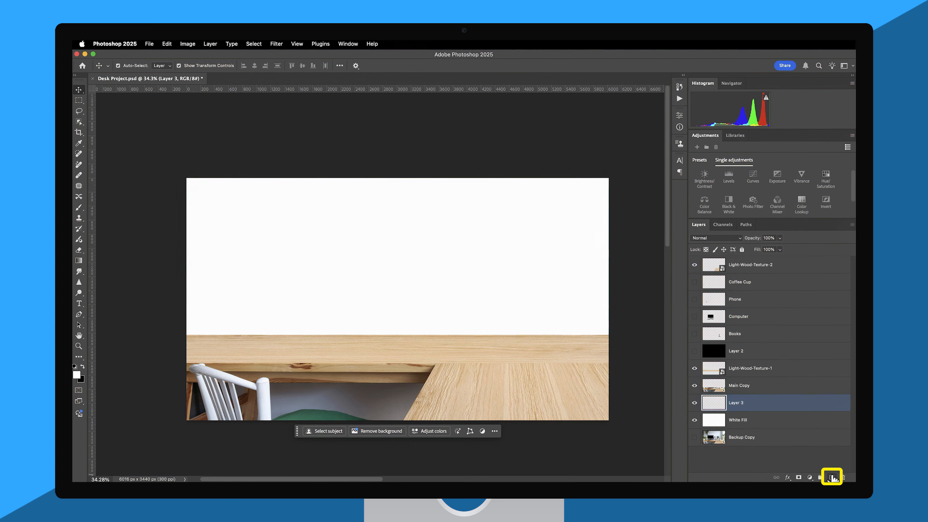
double_click(739, 402)
text(Gradient Fill)
key(Return)
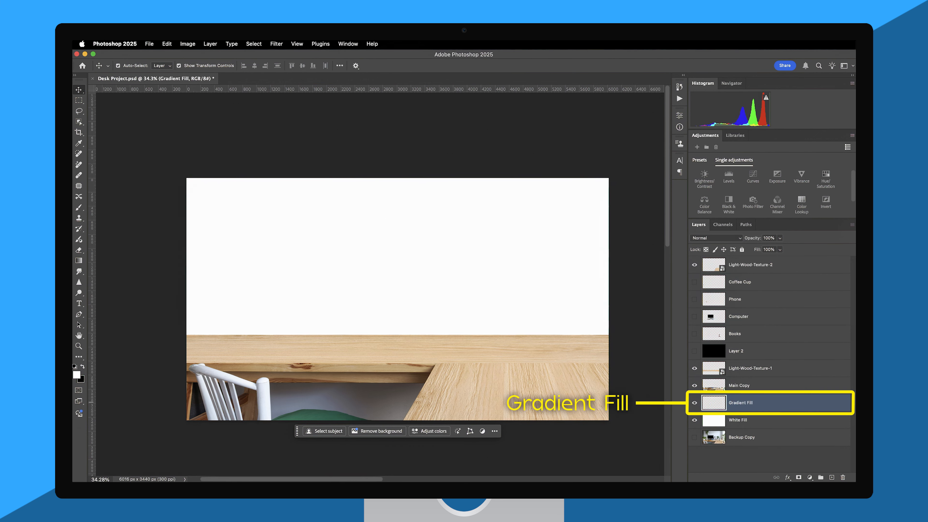
- Set up the Gradient tool with the foreground-to-background preset, using white and the blue-grey #767f90 sampled from the wall under the desk
click(83, 261)
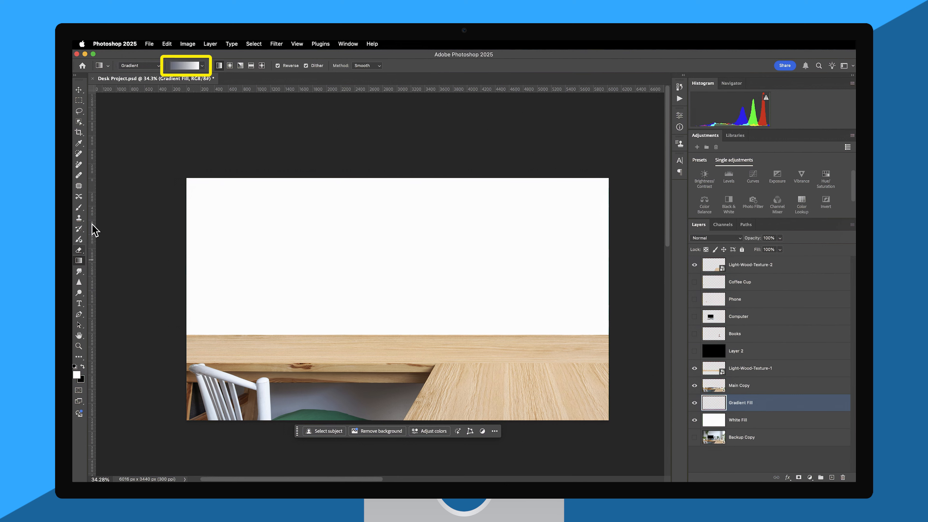
click(195, 68)
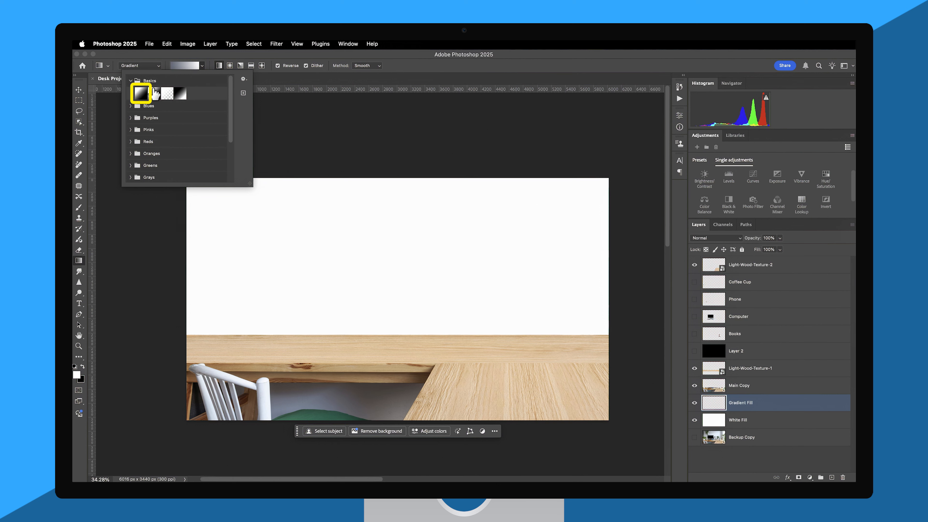
click(142, 94)
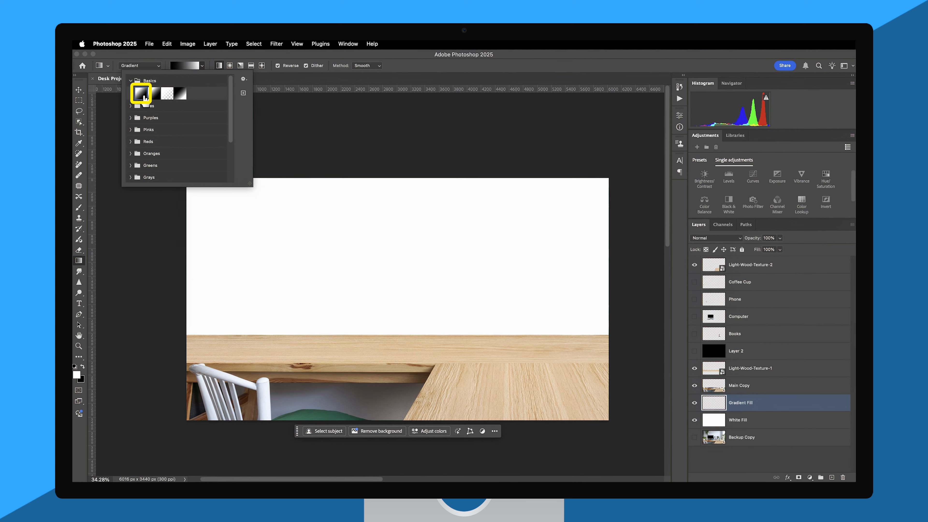
click(76, 376)
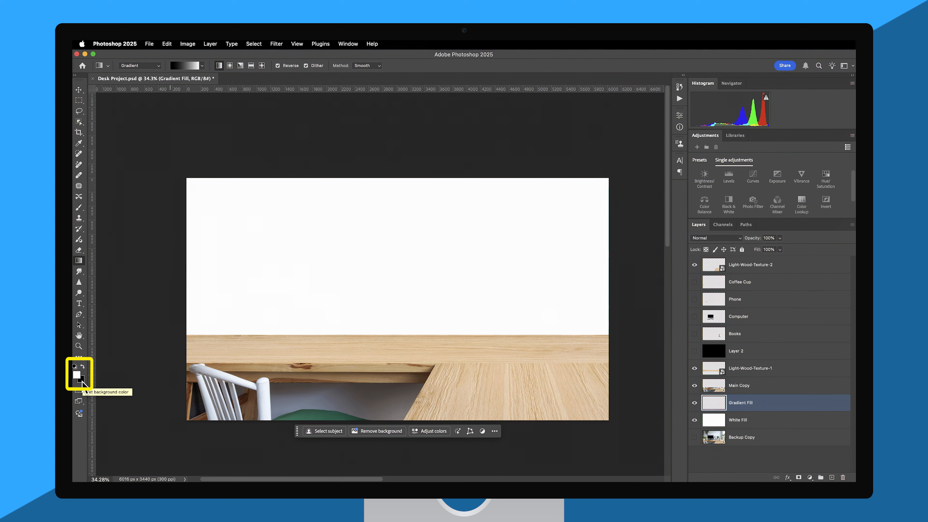
click(82, 381)
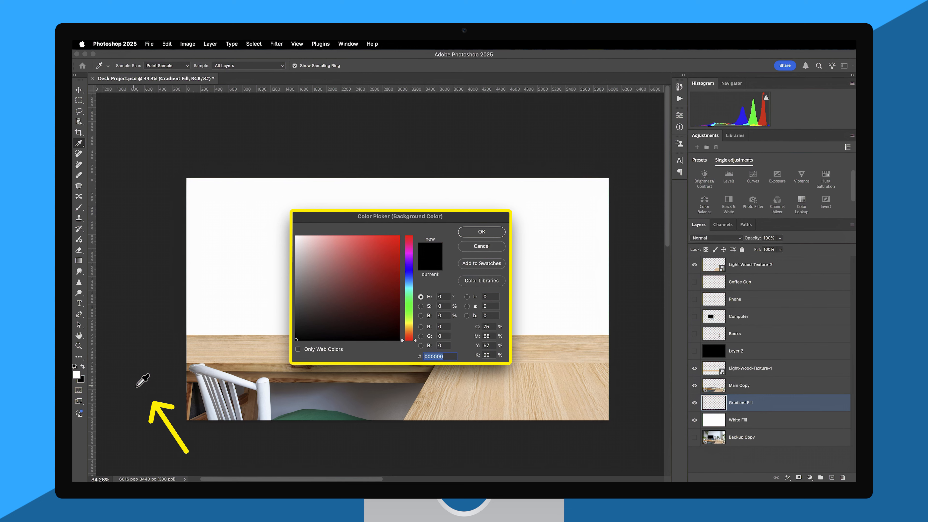
click(304, 397)
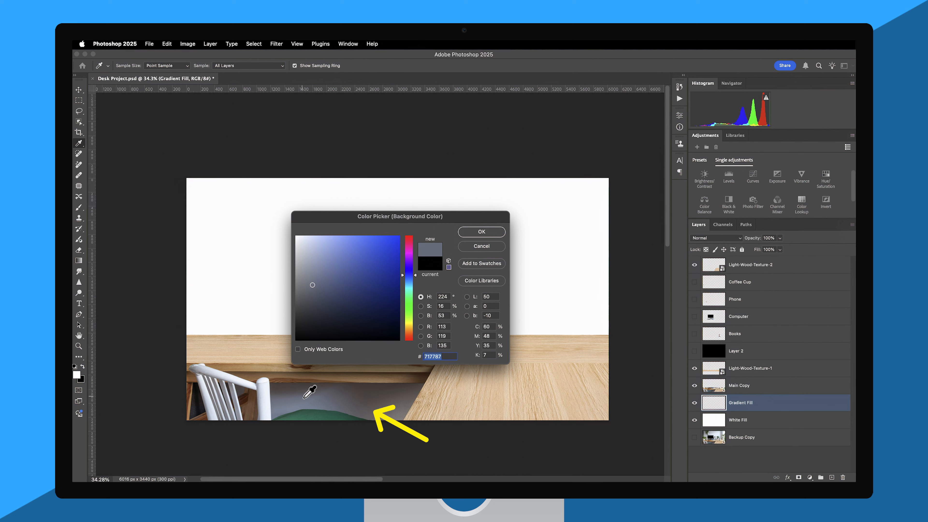
click(304, 397)
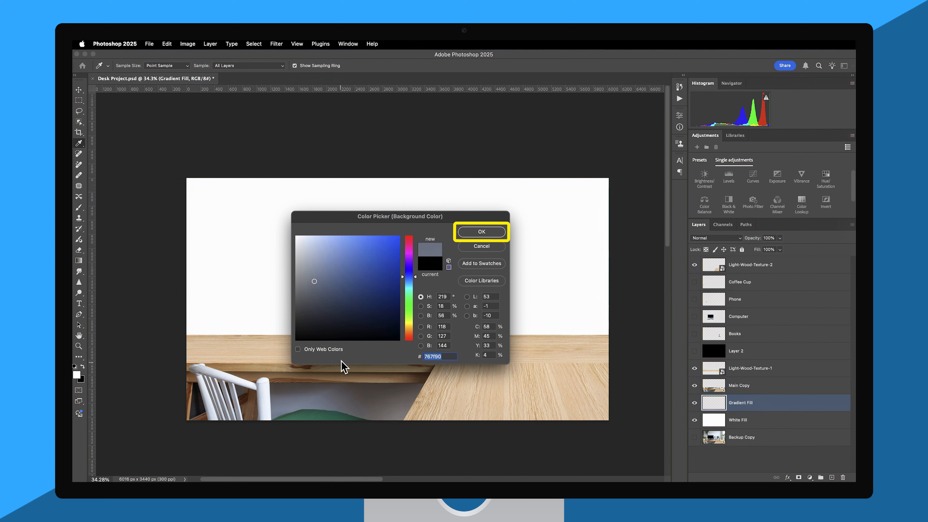
click(479, 231)
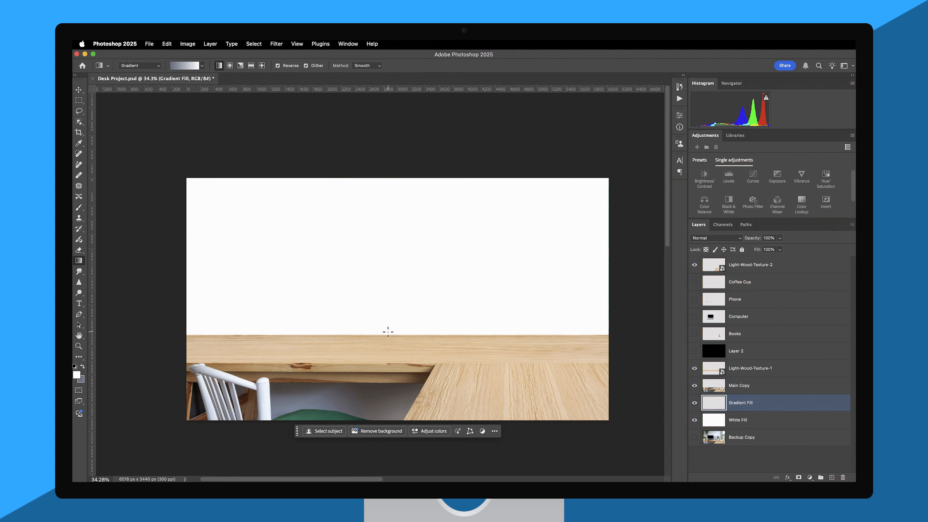
- Draw a vertical linear gradient from the desk's back edge up to mid-wall, and reduce the Gradient Fill layer's opacity to 55%
drag(388, 331, 391, 254)
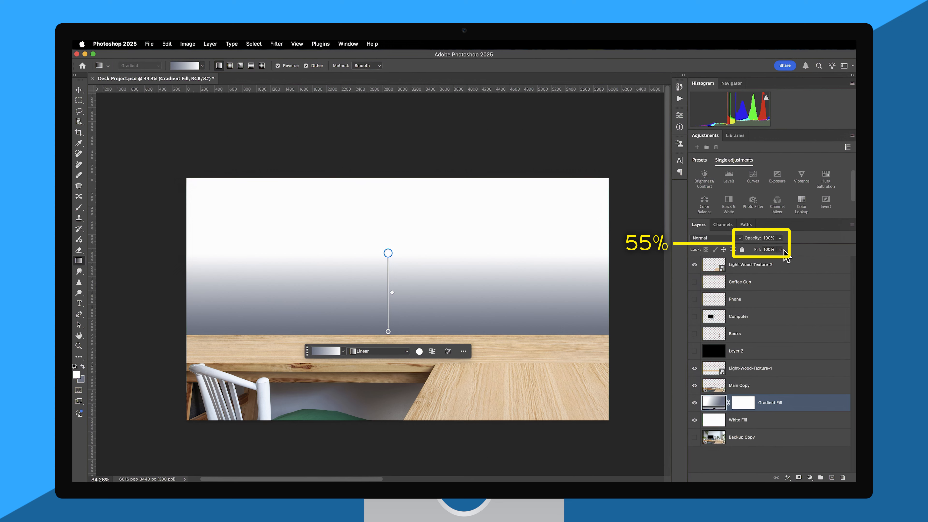
click(780, 239)
drag(782, 248, 763, 249)
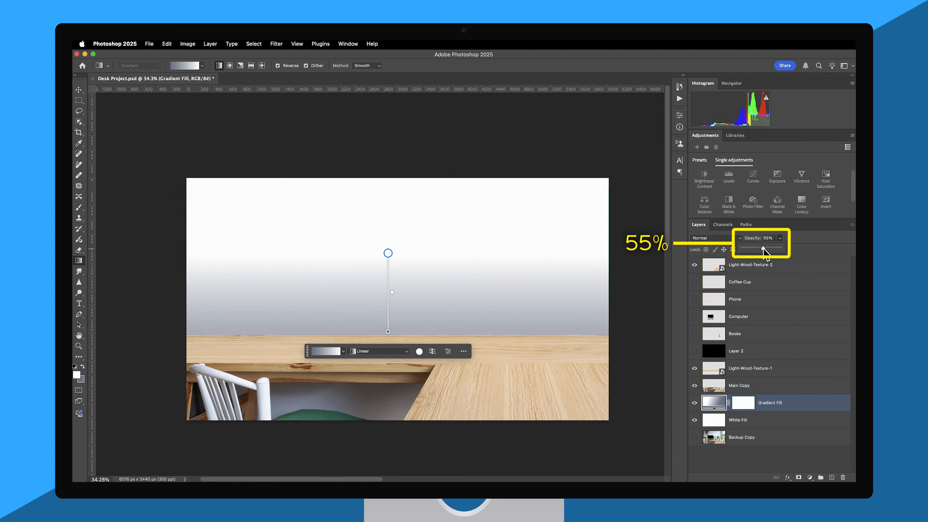
click(793, 244)
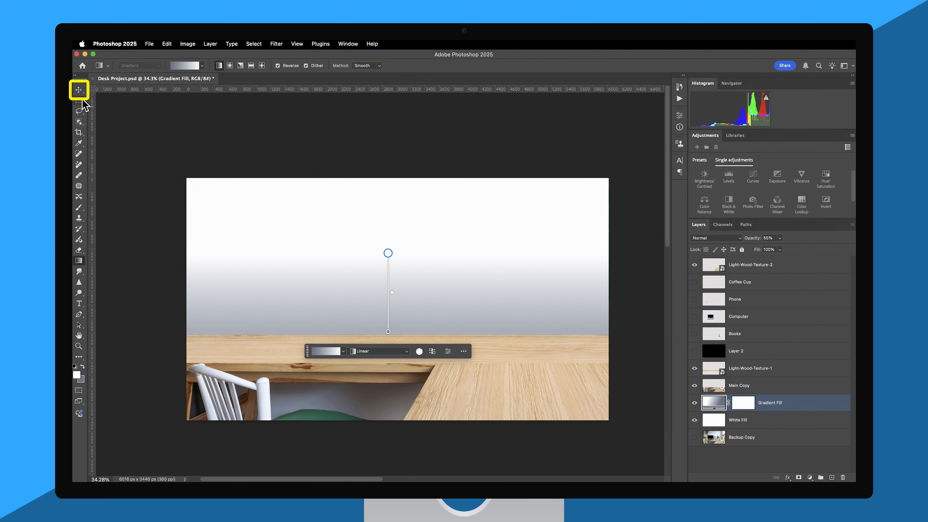
click(79, 90)
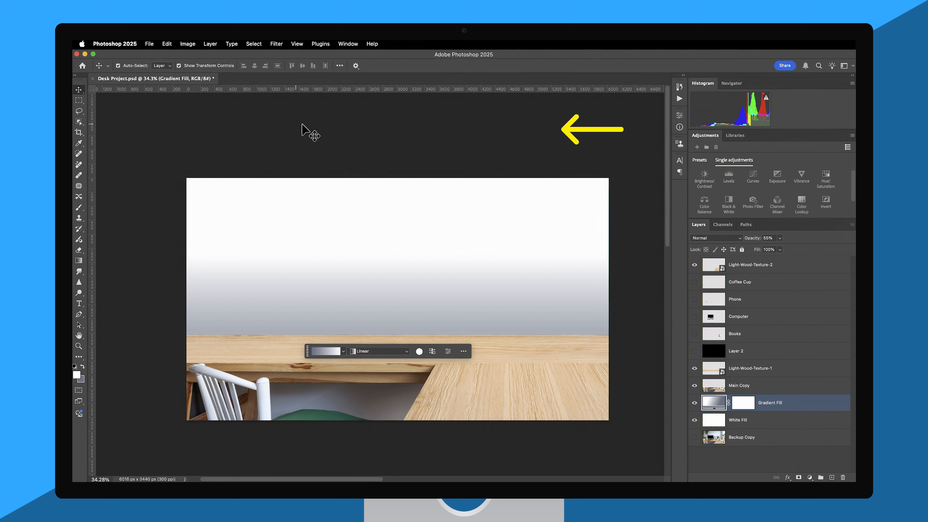
click(501, 129)
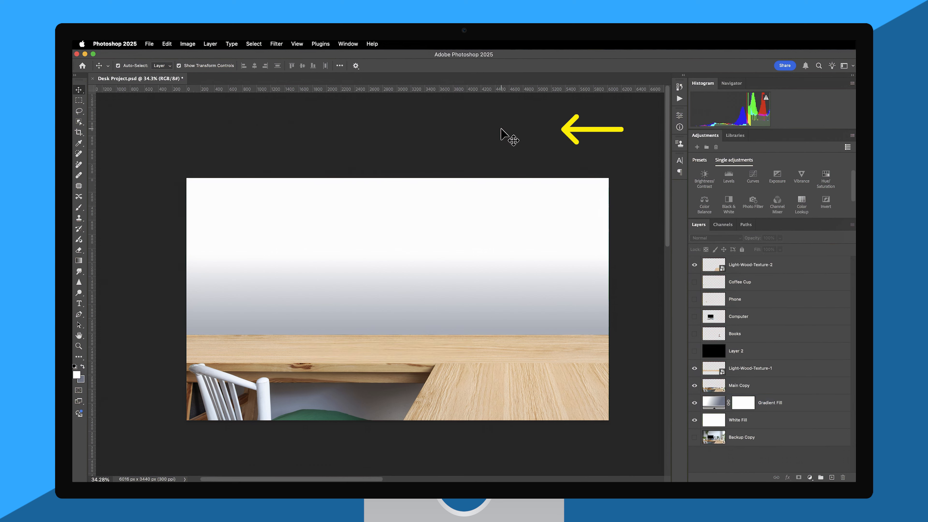
- Place Light-Wood-Texture-2 directly above Light-Wood-Texture-1, and group the layers from it through White Fill as Main Copy Folder
super+click(759, 267)
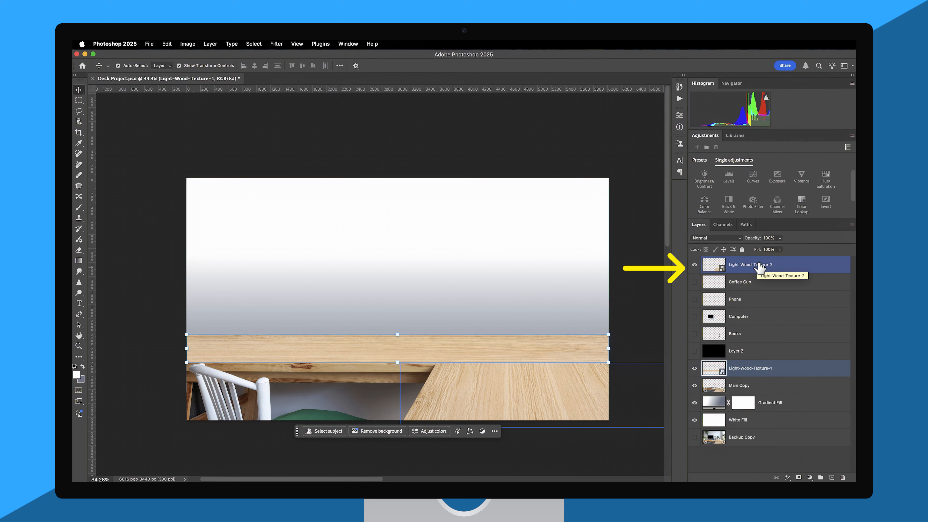
drag(759, 267, 761, 357)
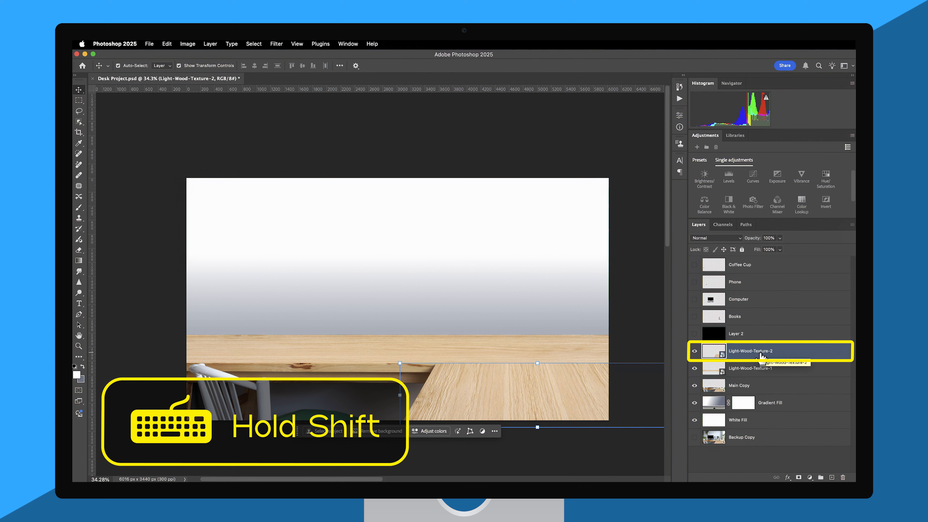
shift+click(759, 424)
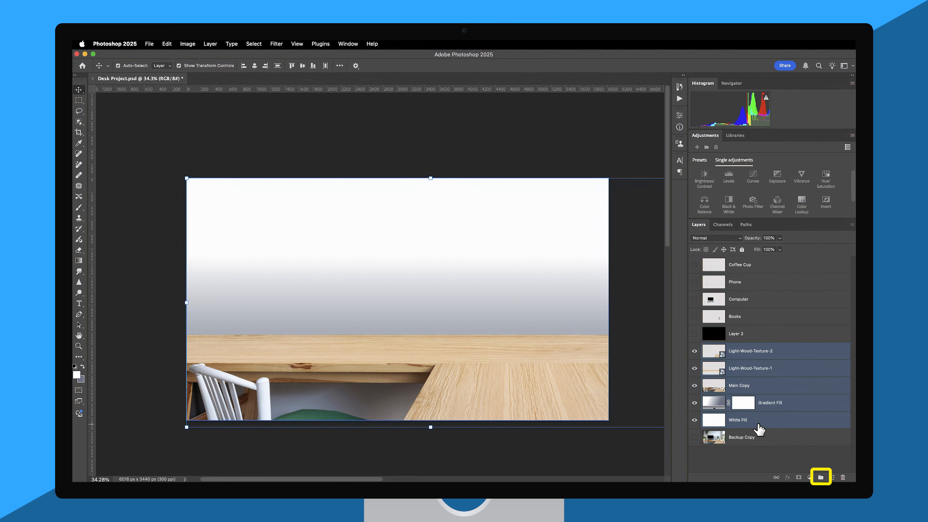
click(820, 477)
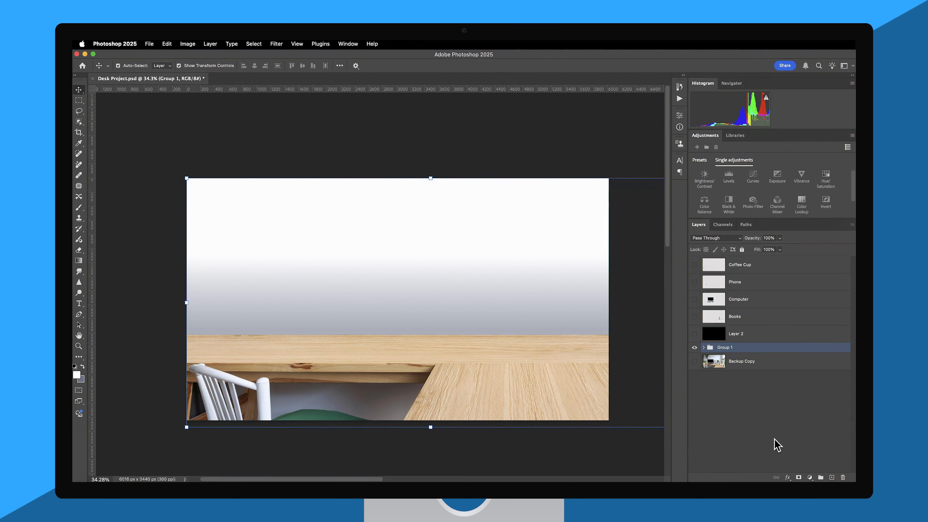
double_click(725, 347)
text(Main Copy Folder)
key(Return)
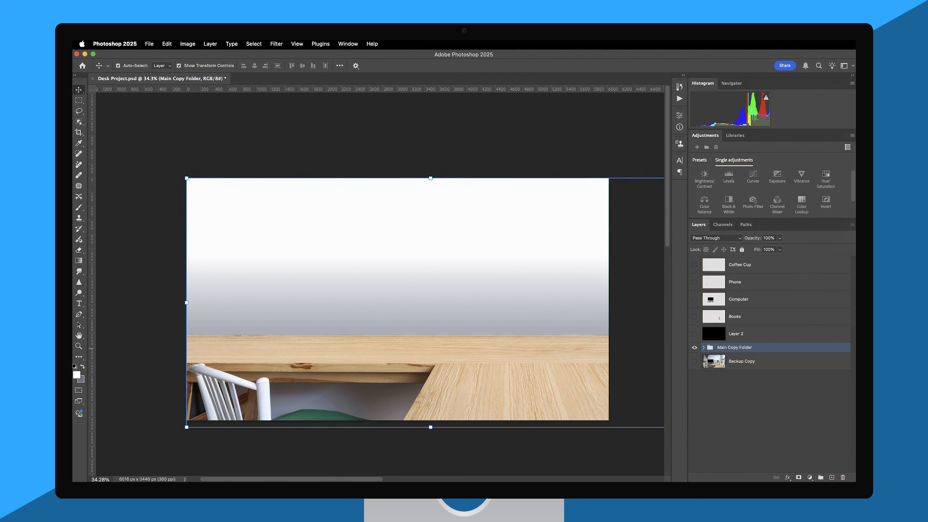
- Expand Main Copy Folder to review the layers it contains, and collapse it again
click(703, 347)
click(787, 395)
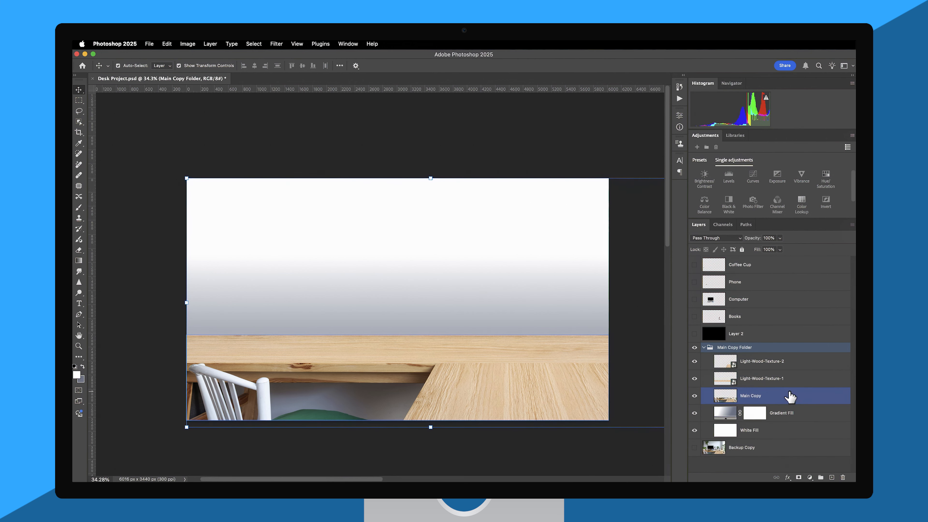
click(743, 363)
click(712, 349)
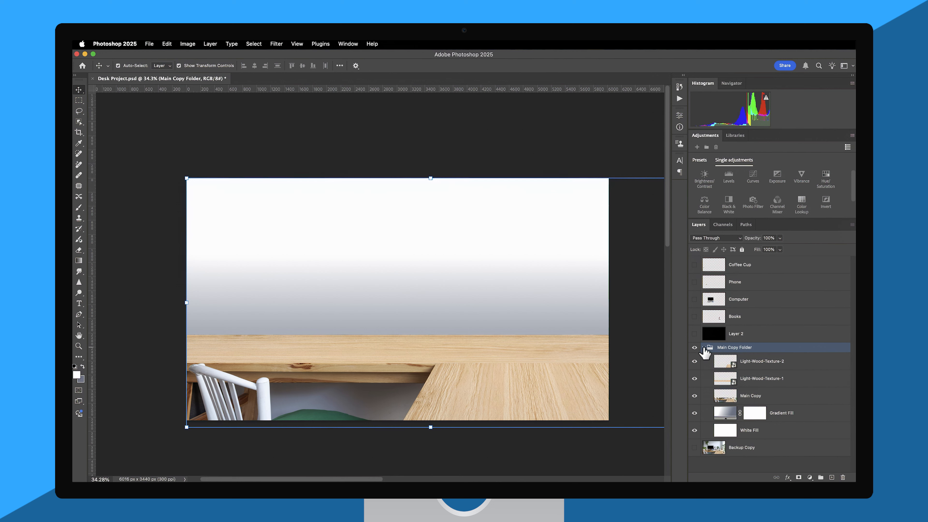
click(704, 348)
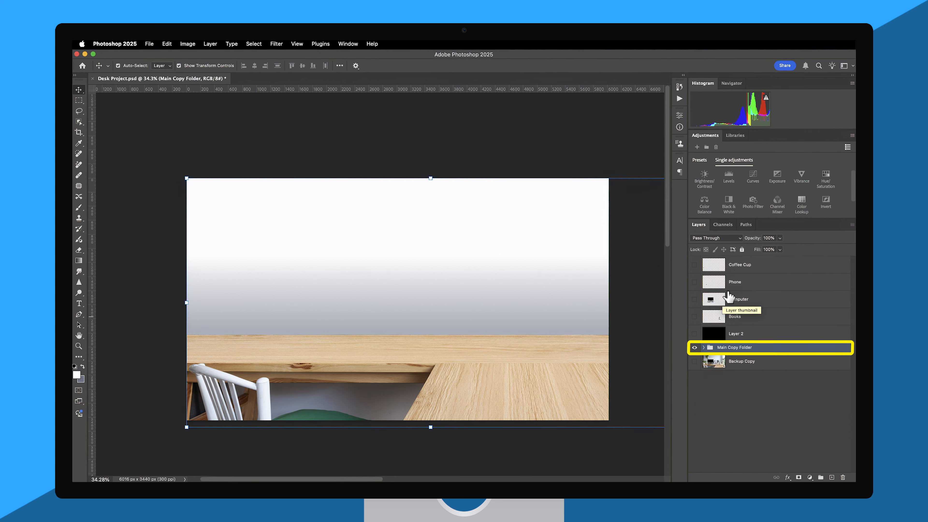
- Lock all attributes of Main Copy Folder and of the Backup Copy layer
click(742, 250)
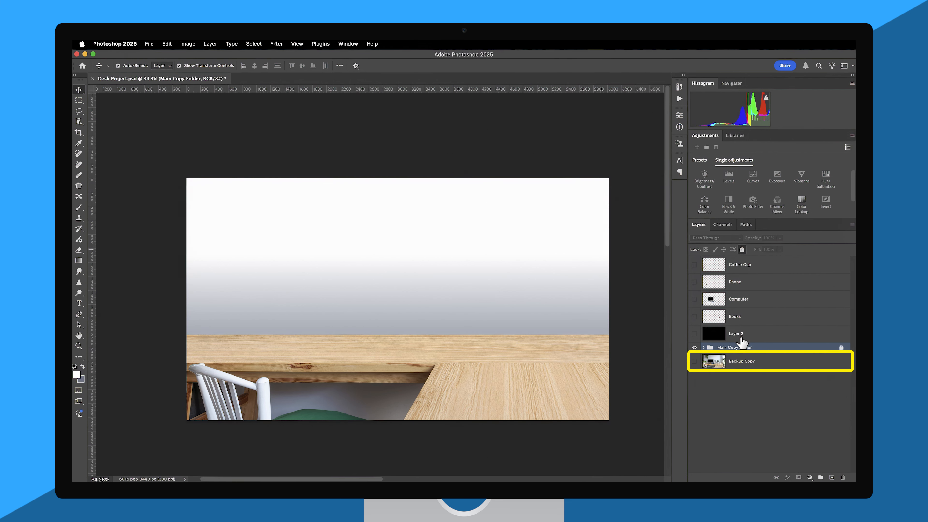
click(742, 361)
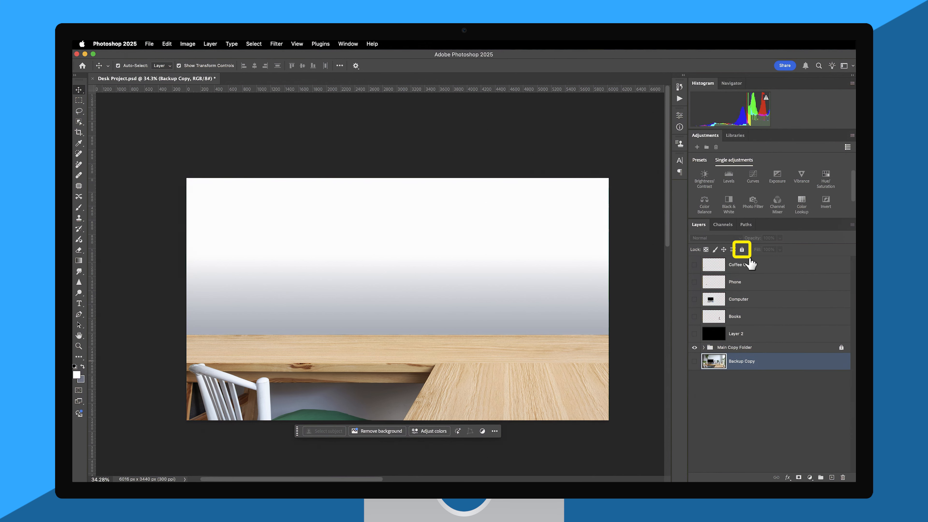
click(742, 250)
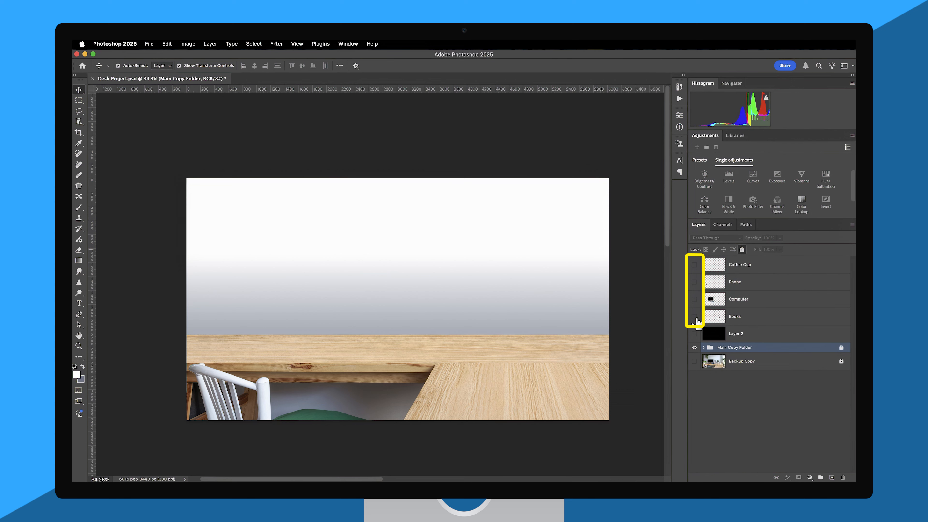
- Make the Books, Computer, Phone and Coffee Cup layers visible
click(693, 316)
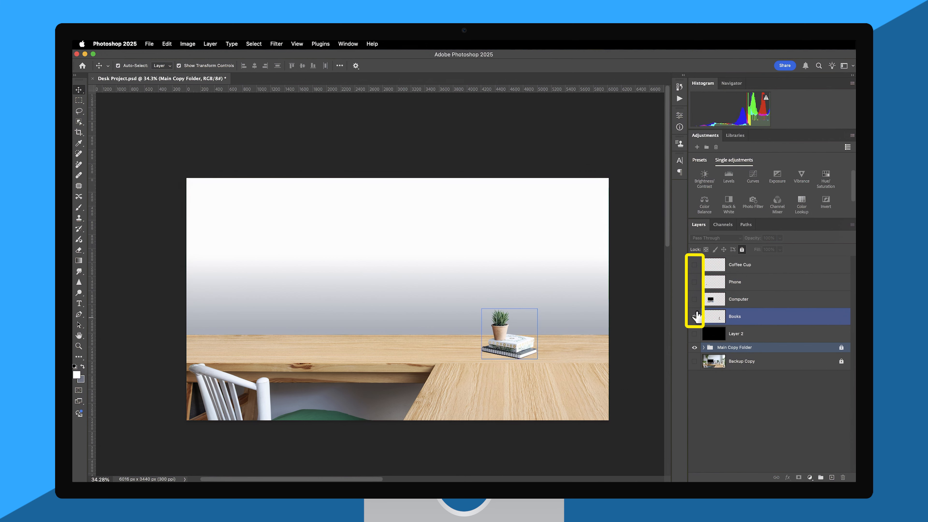
click(693, 299)
click(694, 282)
click(694, 264)
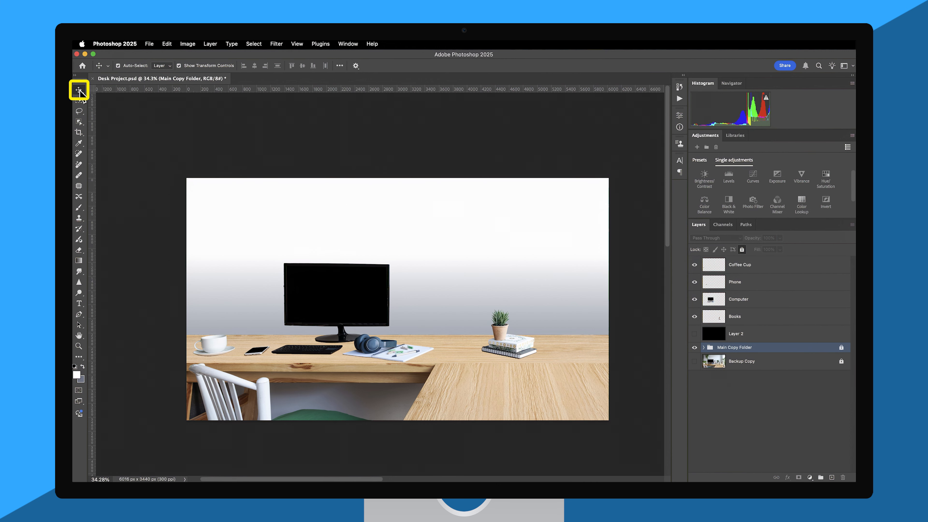
- Move the books, coffee cup and phone up over the wall, and place the computer on the right-hand part of the desk
drag(513, 345, 414, 254)
drag(214, 343, 302, 234)
drag(258, 350, 255, 259)
drag(255, 259, 254, 255)
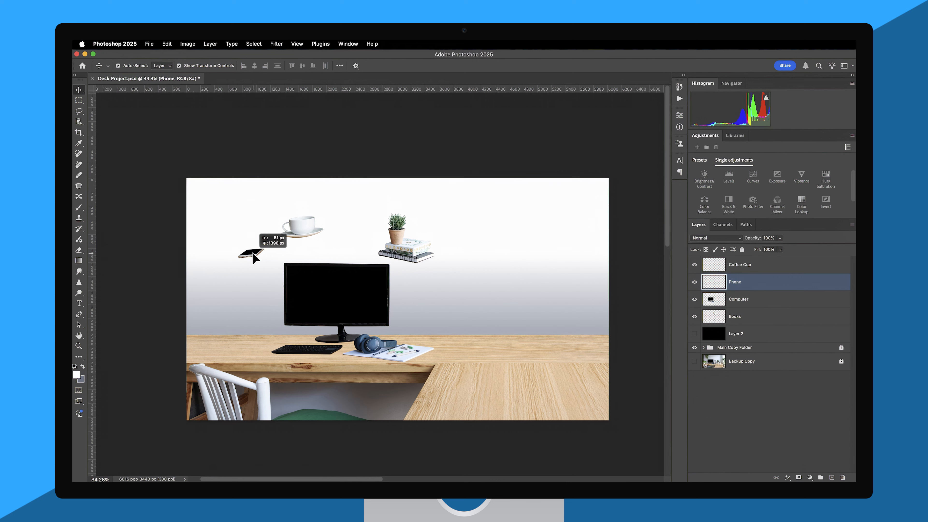
click(322, 321)
drag(340, 313, 512, 319)
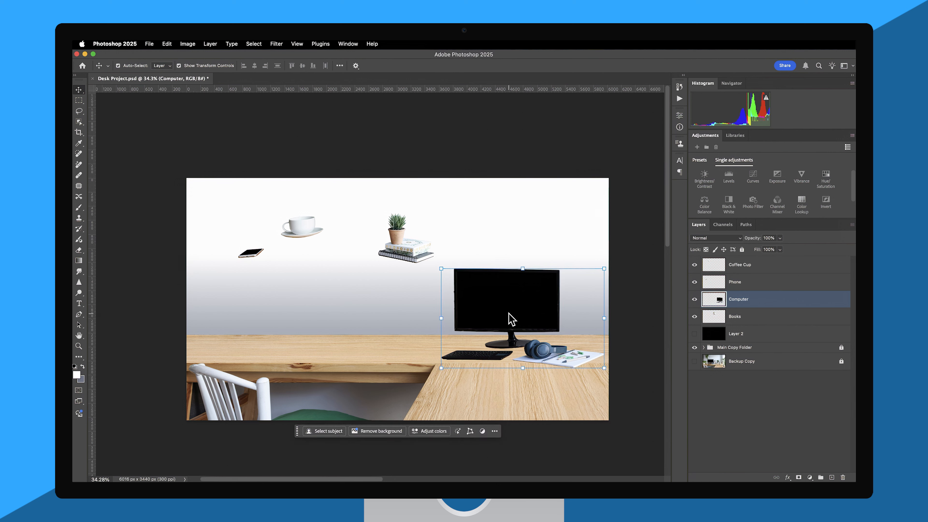
- Move the books with the plant onto the desk's left end and scale them proportionally to about 120%
click(404, 250)
drag(404, 250, 235, 339)
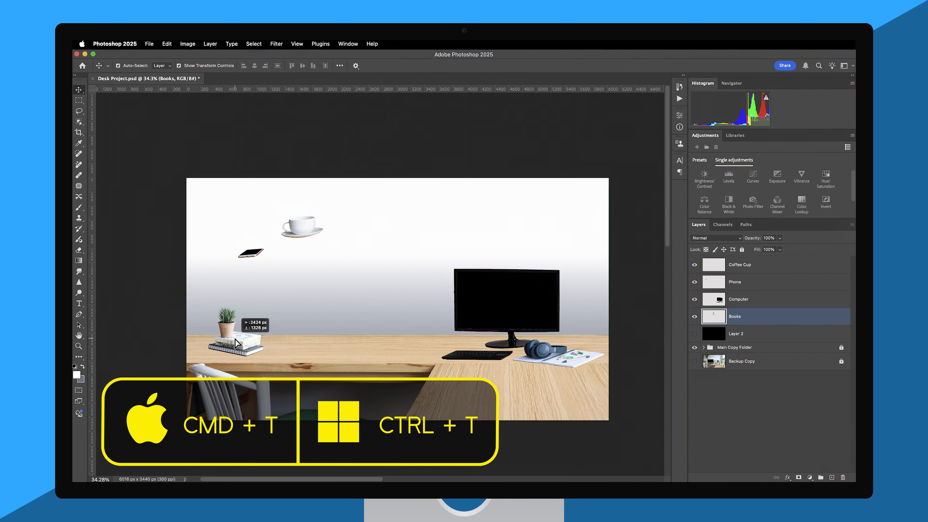
key(super+t)
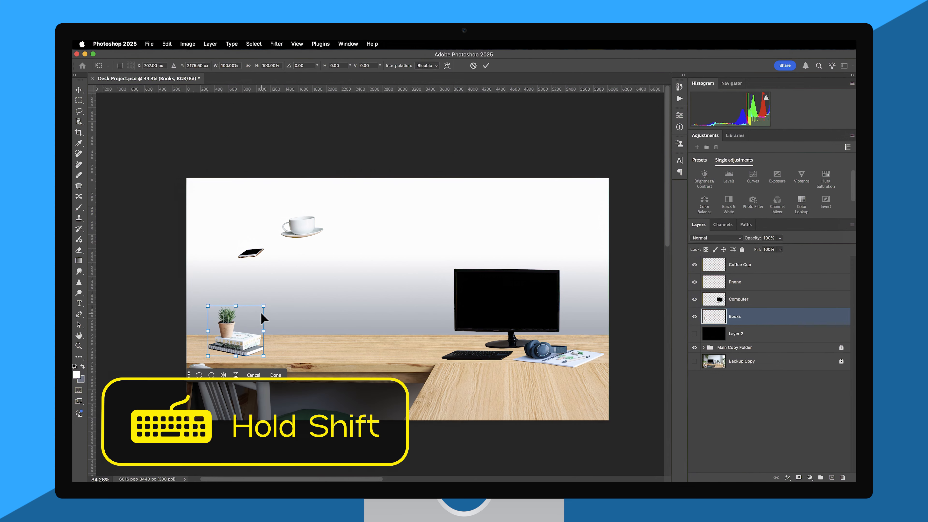
drag(264, 306, 278, 299)
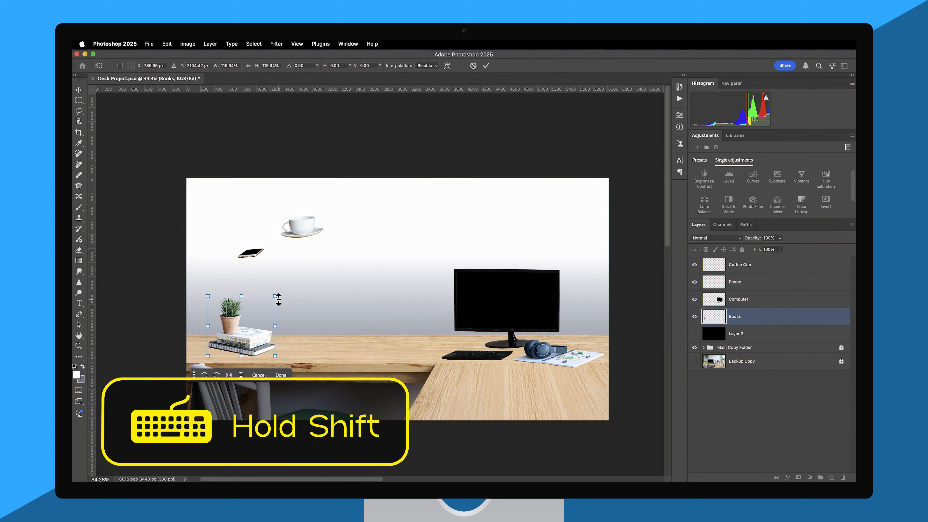
- Flip the books and plant horizontally, shift them slightly left on the desk, and apply the transform
right_click(261, 334)
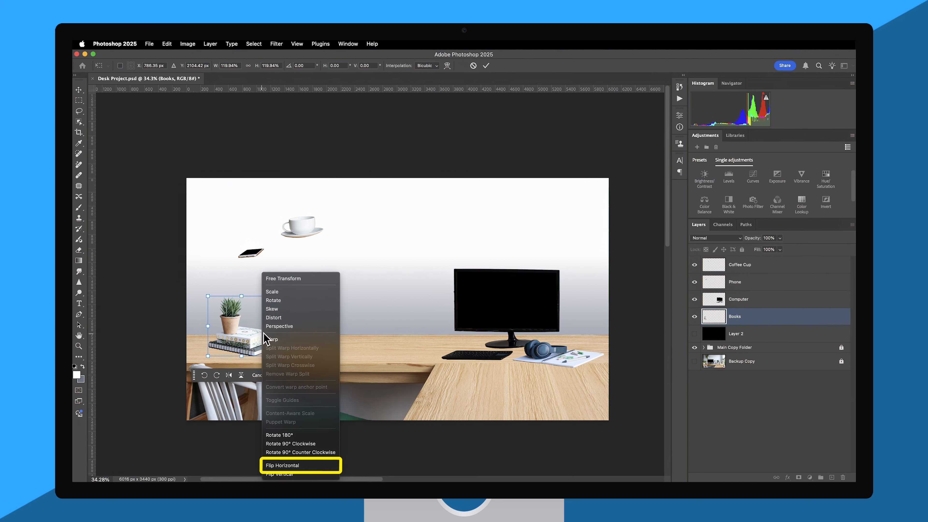
click(313, 465)
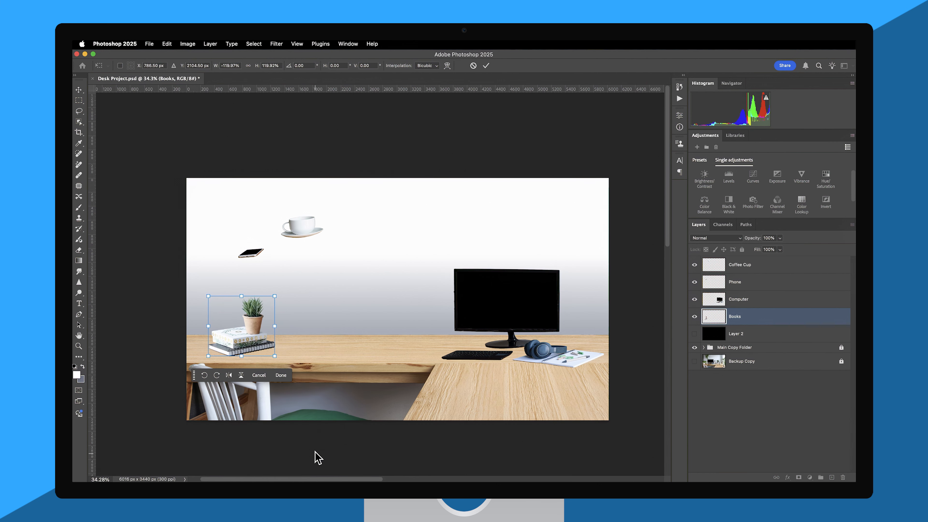
drag(266, 353, 250, 340)
key(Return)
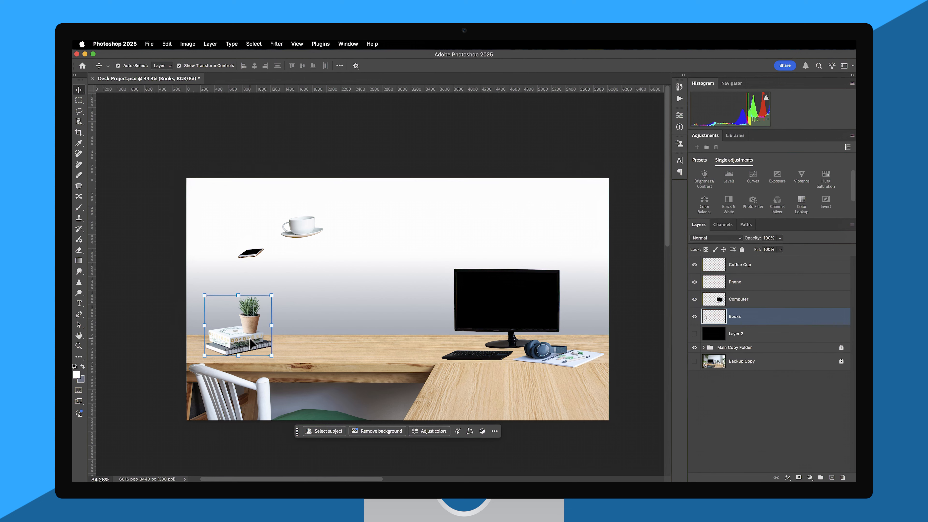
- Place the phone on the desk just left of the keyboard and use Perspective to slant its right side down about 4.6°
drag(254, 255, 428, 349)
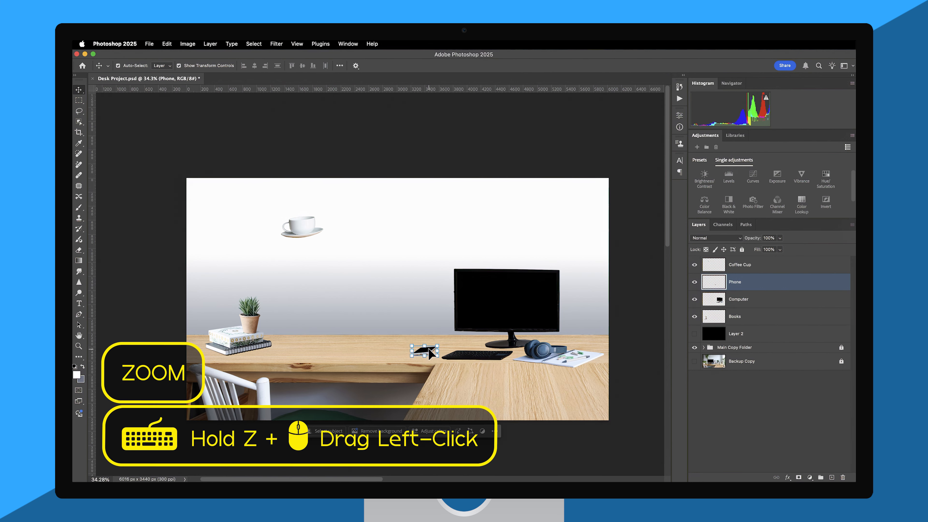
key(z)
mouse_move(429, 352)
mouse_down()
mouse_move(453, 349)
mouse_move(437, 354)
mouse_up()
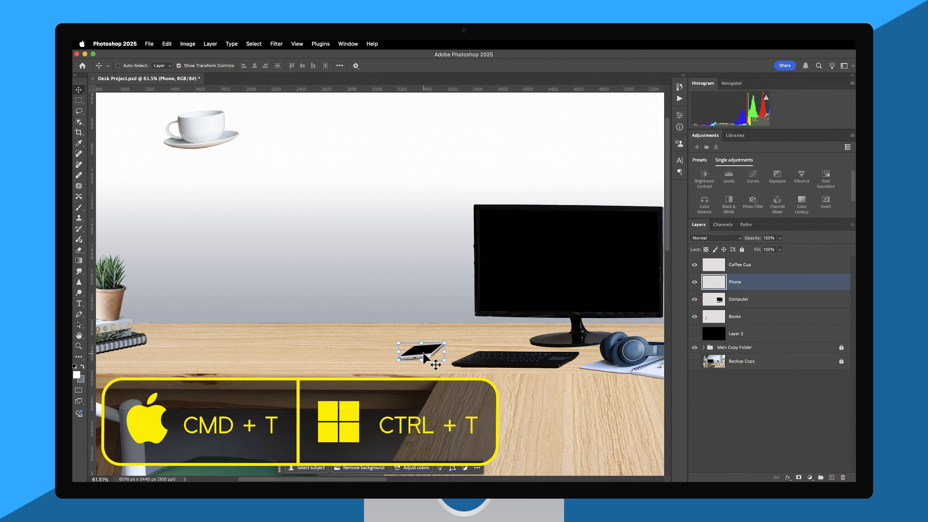
key(super+t)
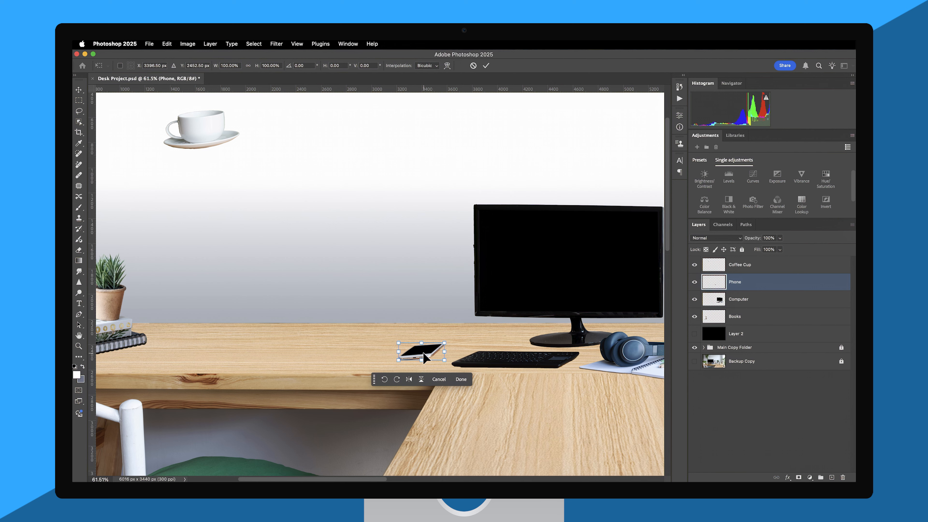
right_click(414, 347)
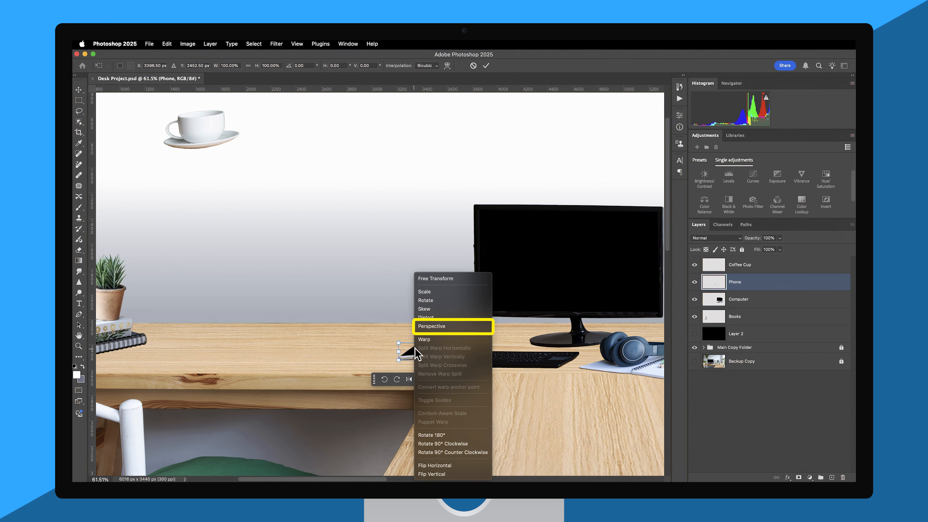
click(434, 326)
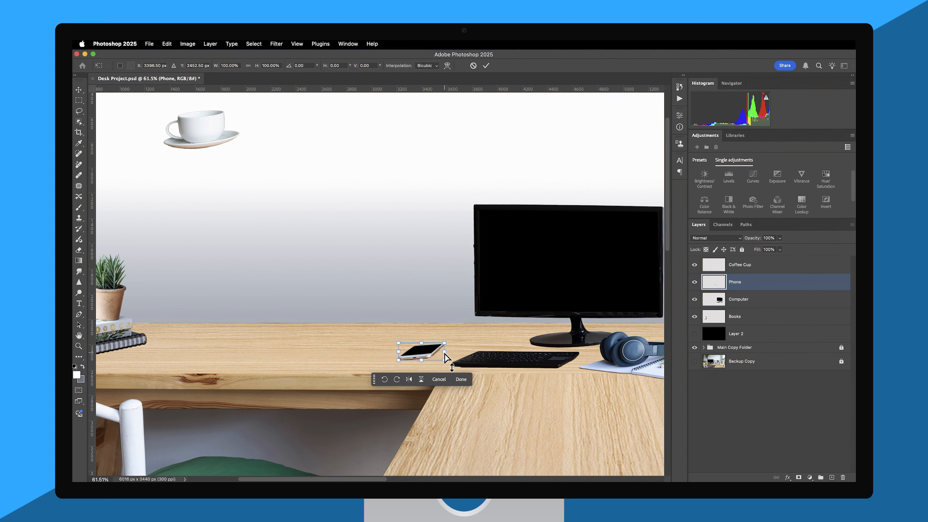
drag(444, 353, 445, 355)
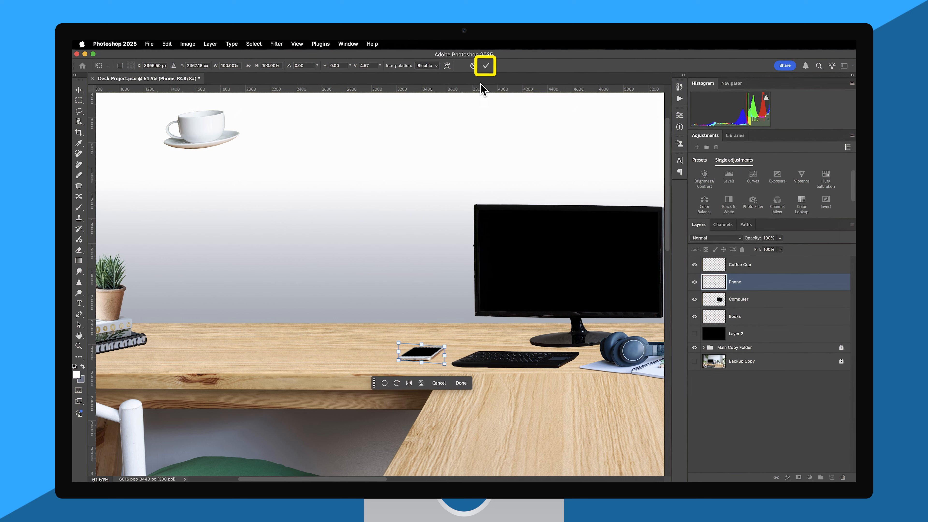
click(485, 67)
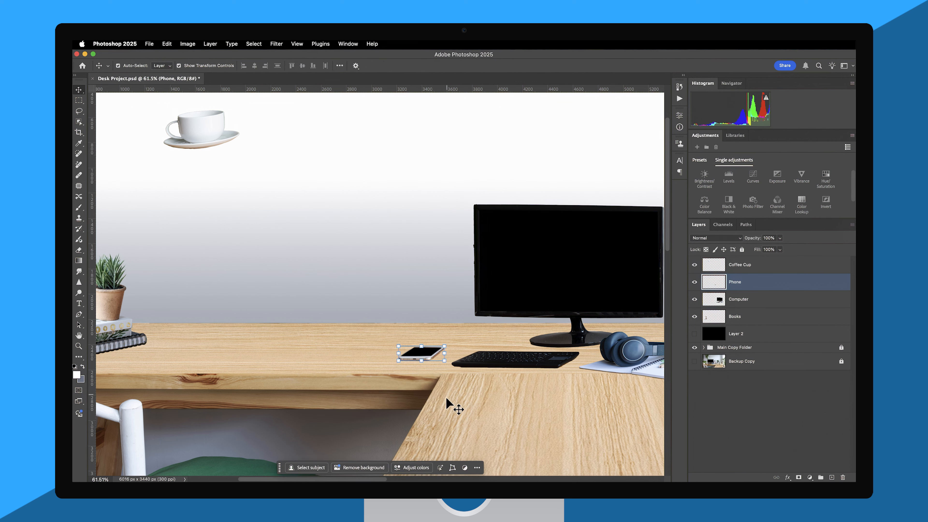
- Place the coffee cup on the desk between the books and phone, rotate it clockwise about 5°, and deselect the layer
scroll(437, 375, down, 3)
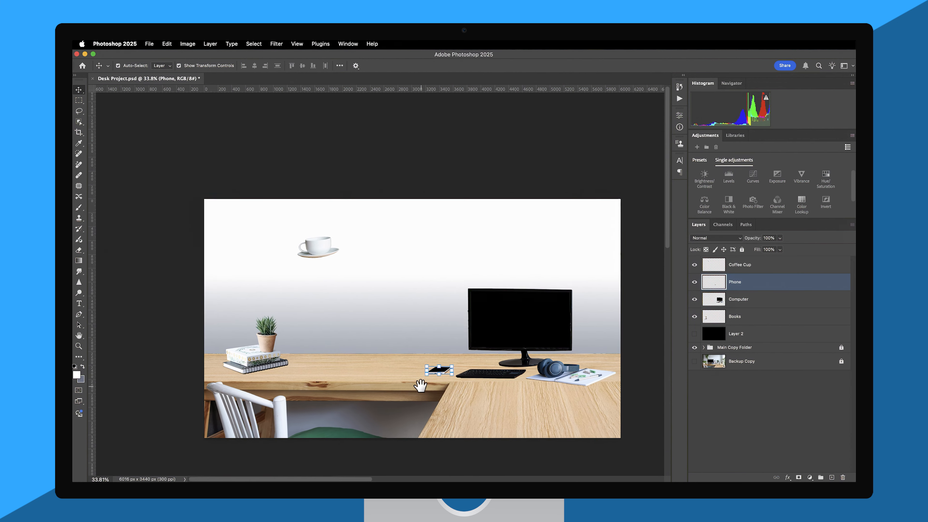
click(317, 251)
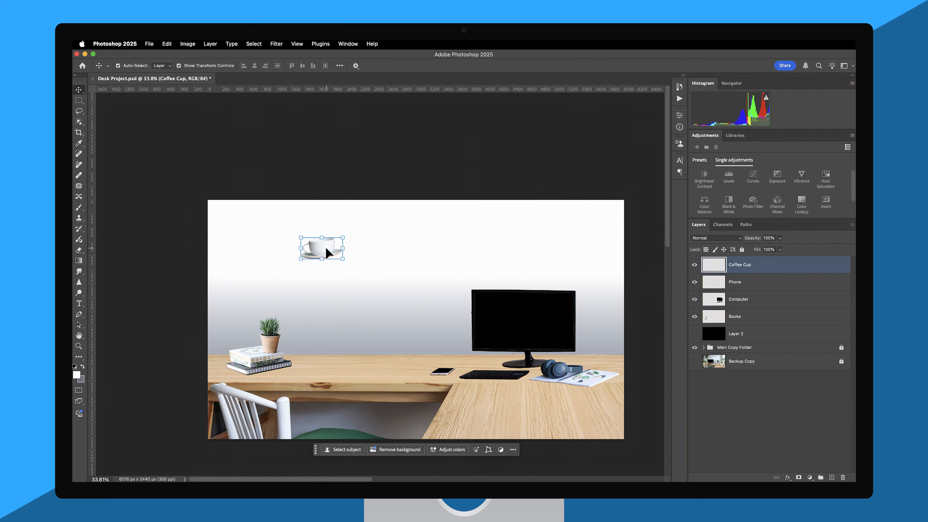
drag(326, 249, 379, 366)
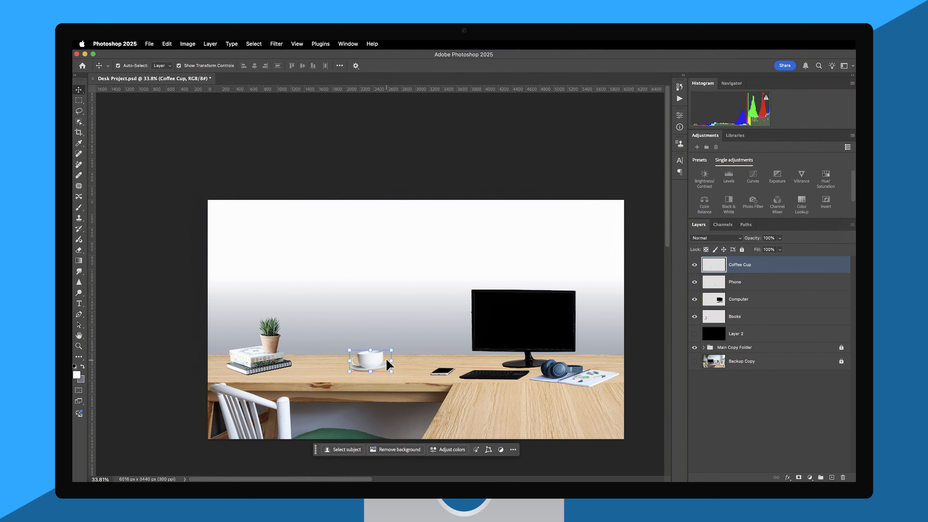
click(399, 346)
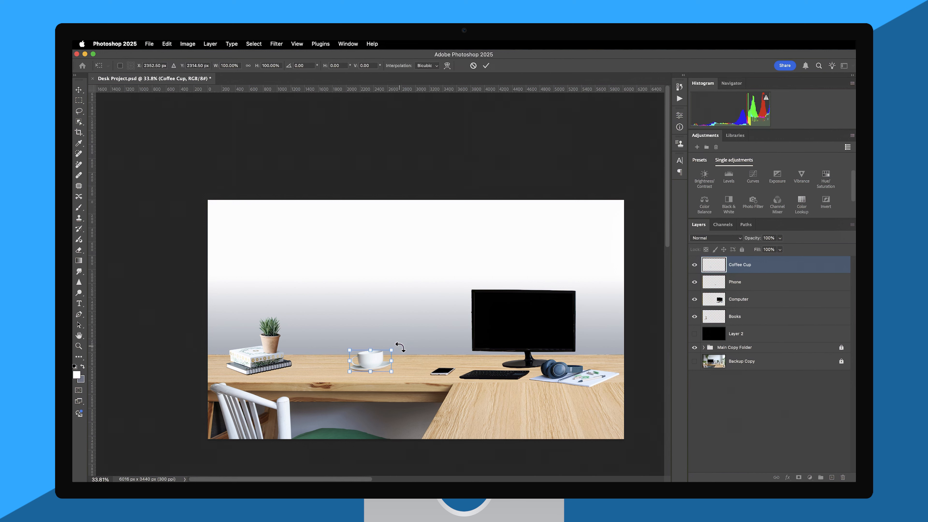
drag(400, 347, 403, 348)
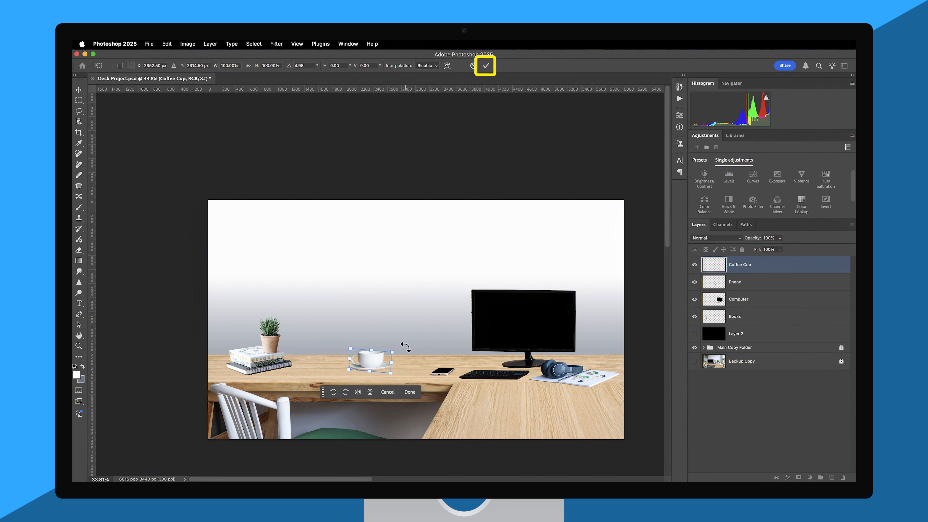
click(486, 67)
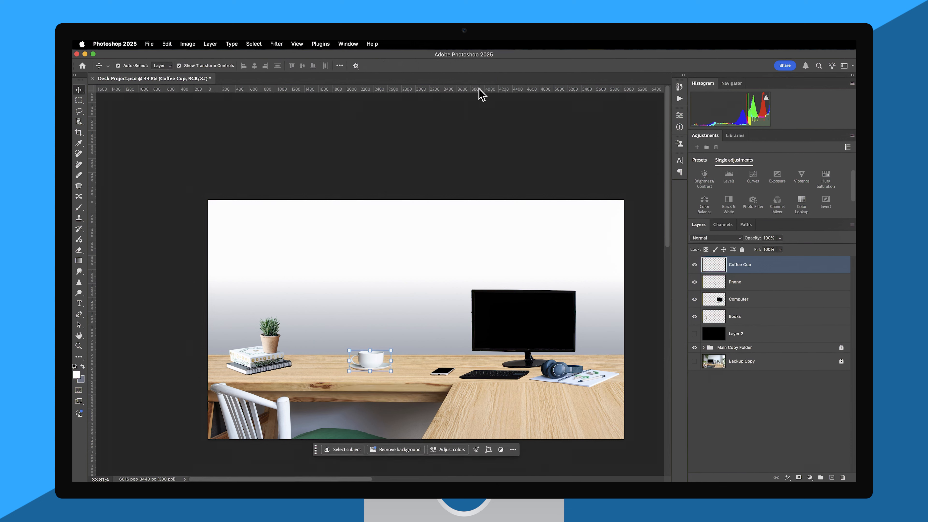
click(520, 163)
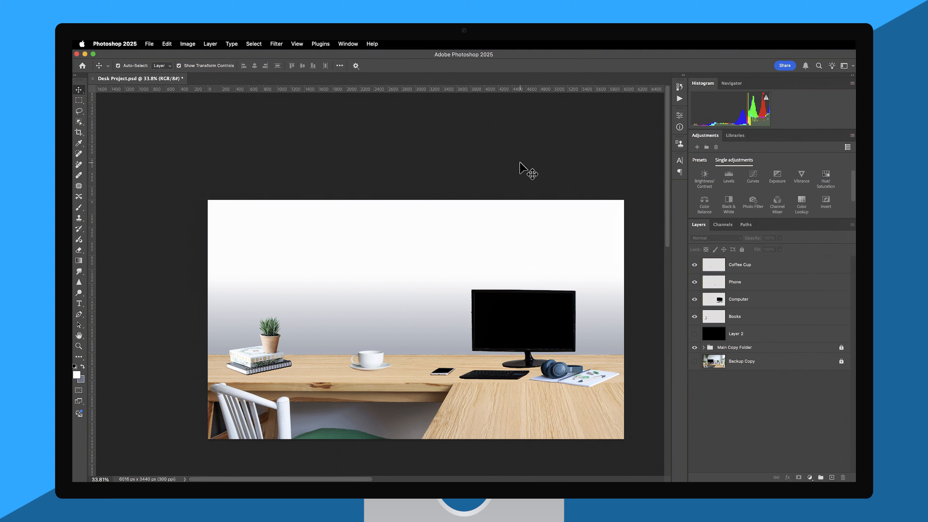